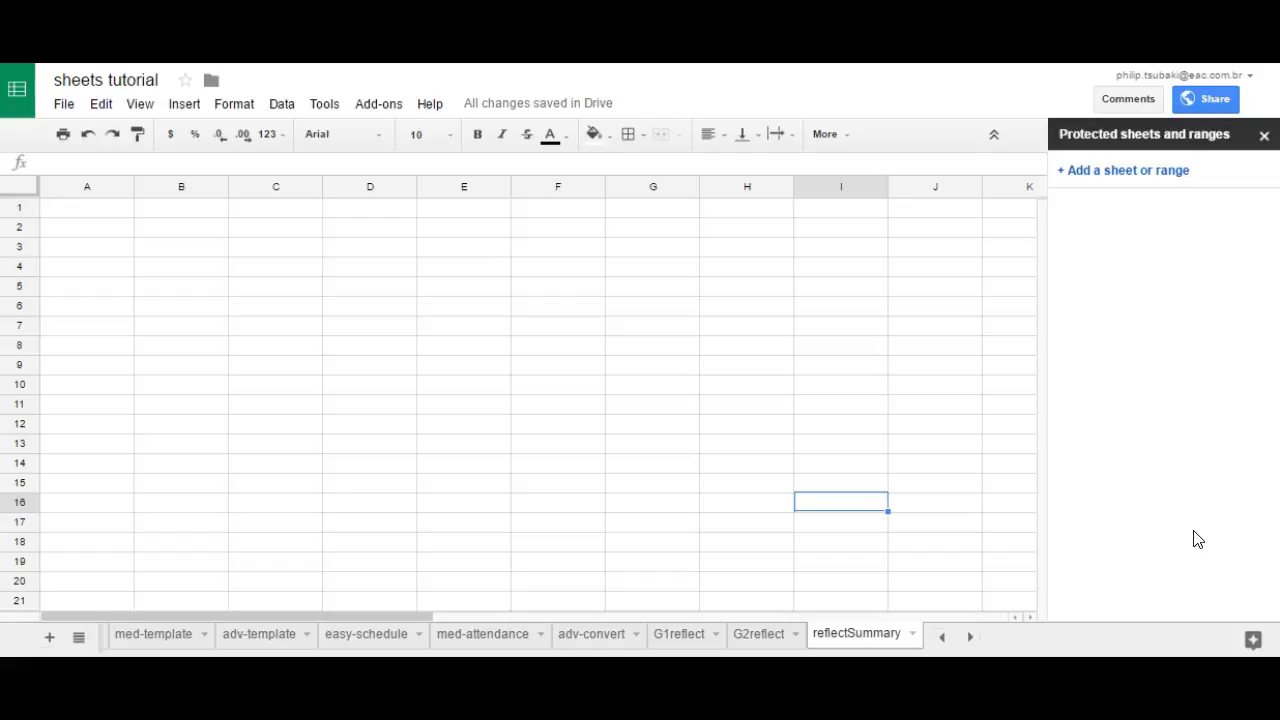
{"action": "left_click", "coordinate": [705, 647]}
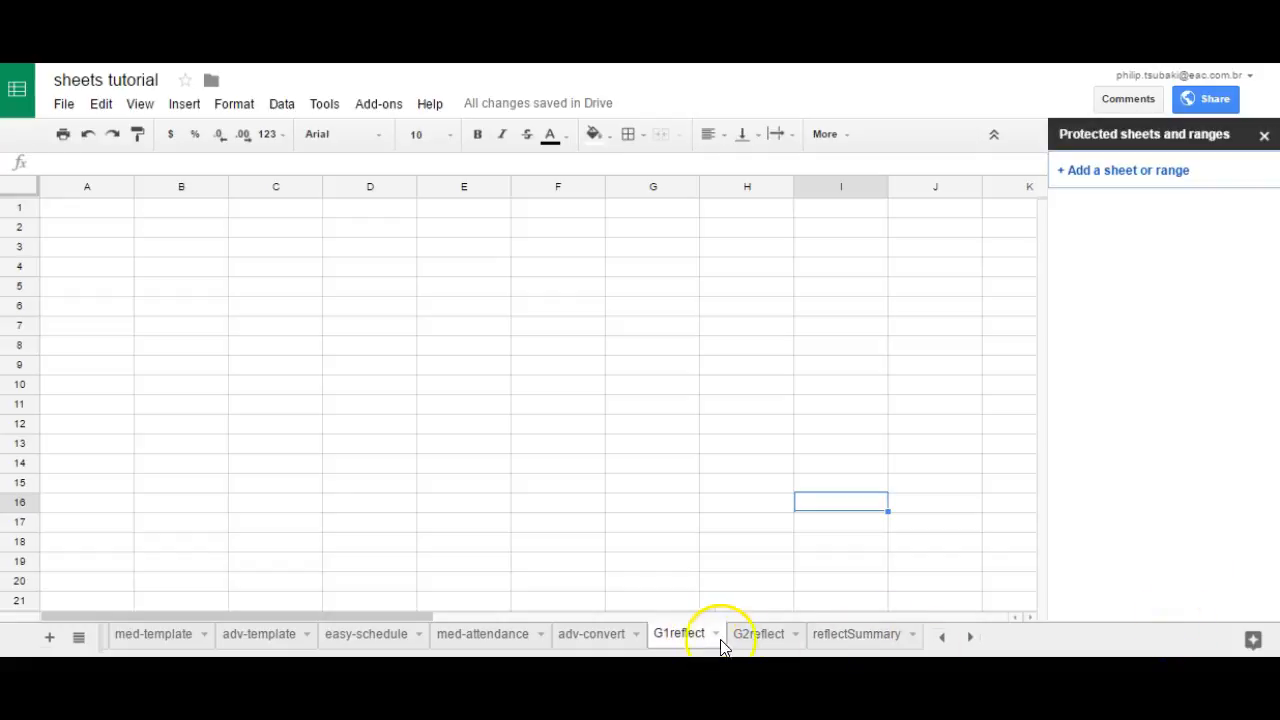
{"action": "left_click", "coordinate": [757, 646]}
{"action": "left_click", "coordinate": [849, 647]}
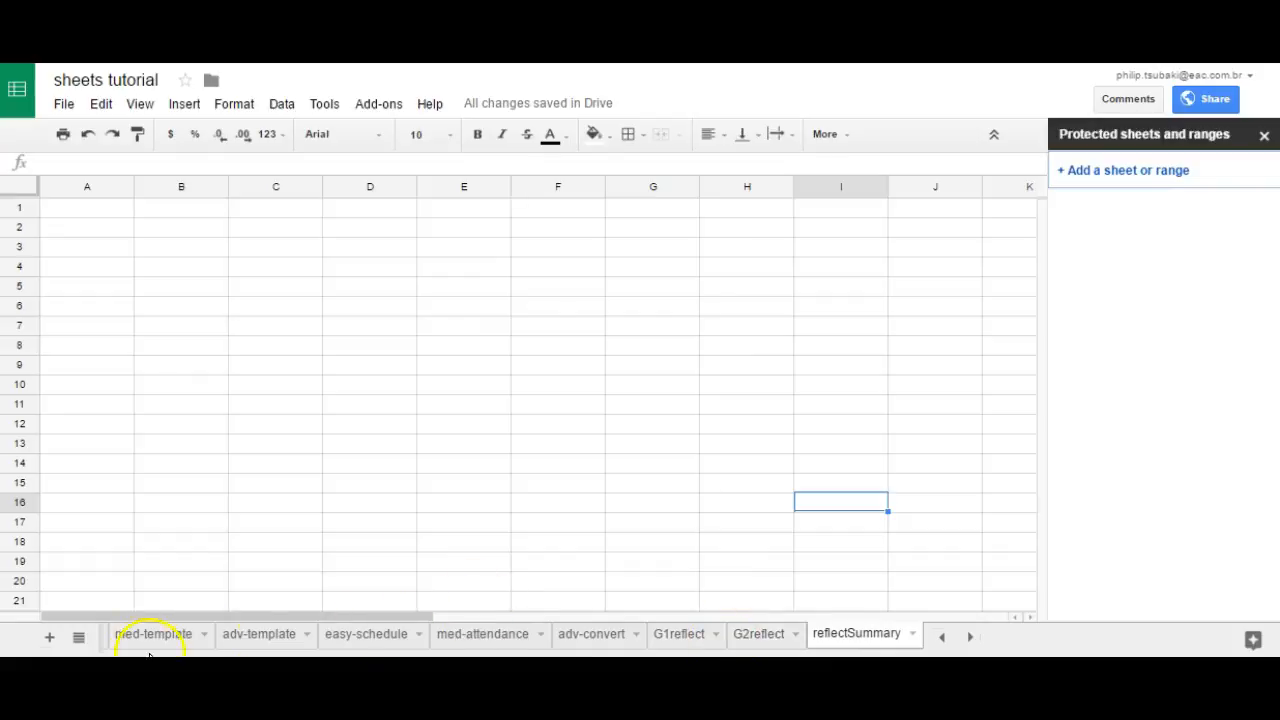
Step: Add a new sheet named G3reflect and place it between the G2reflect and reflectSummary sheets
{"action": "left_click", "coordinate": [50, 638]}
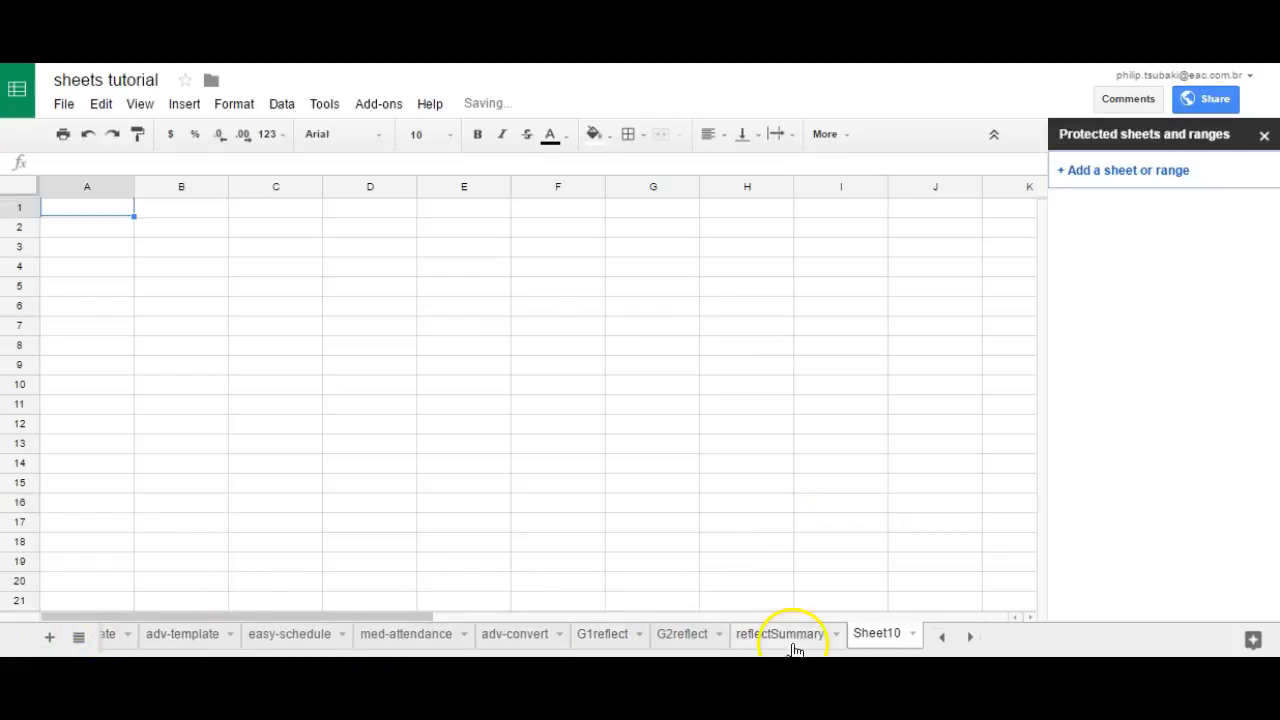
{"action": "double_click", "coordinate": [878, 636]}
{"action": "type", "text": "G"}
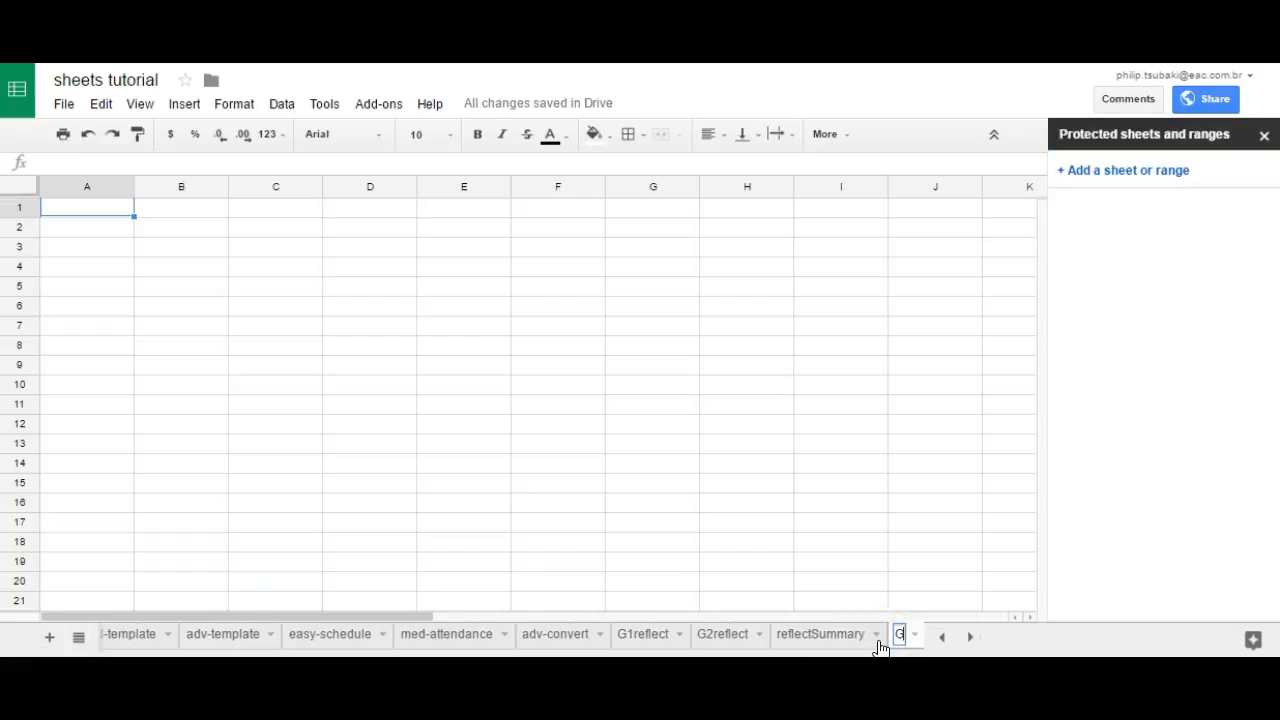
{"action": "type", "text": "3reflect"}
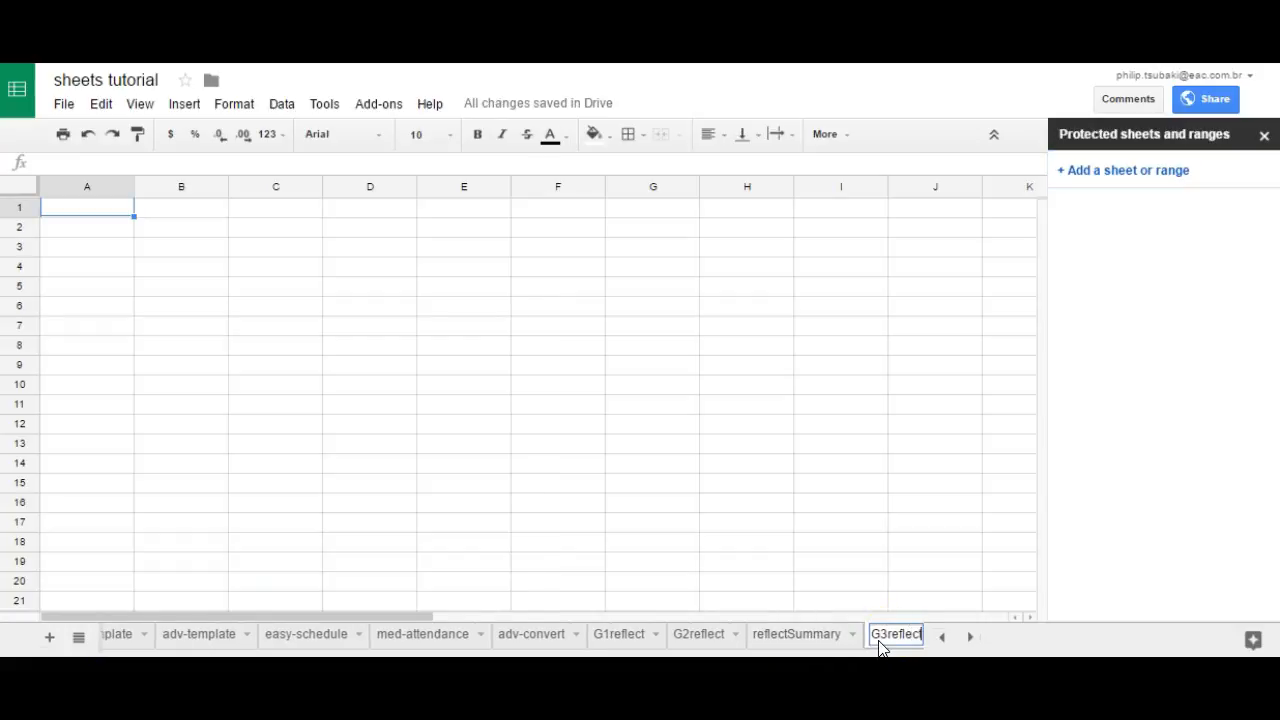
{"action": "key", "text": "Return"}
{"action": "left_click", "coordinate": [897, 636]}
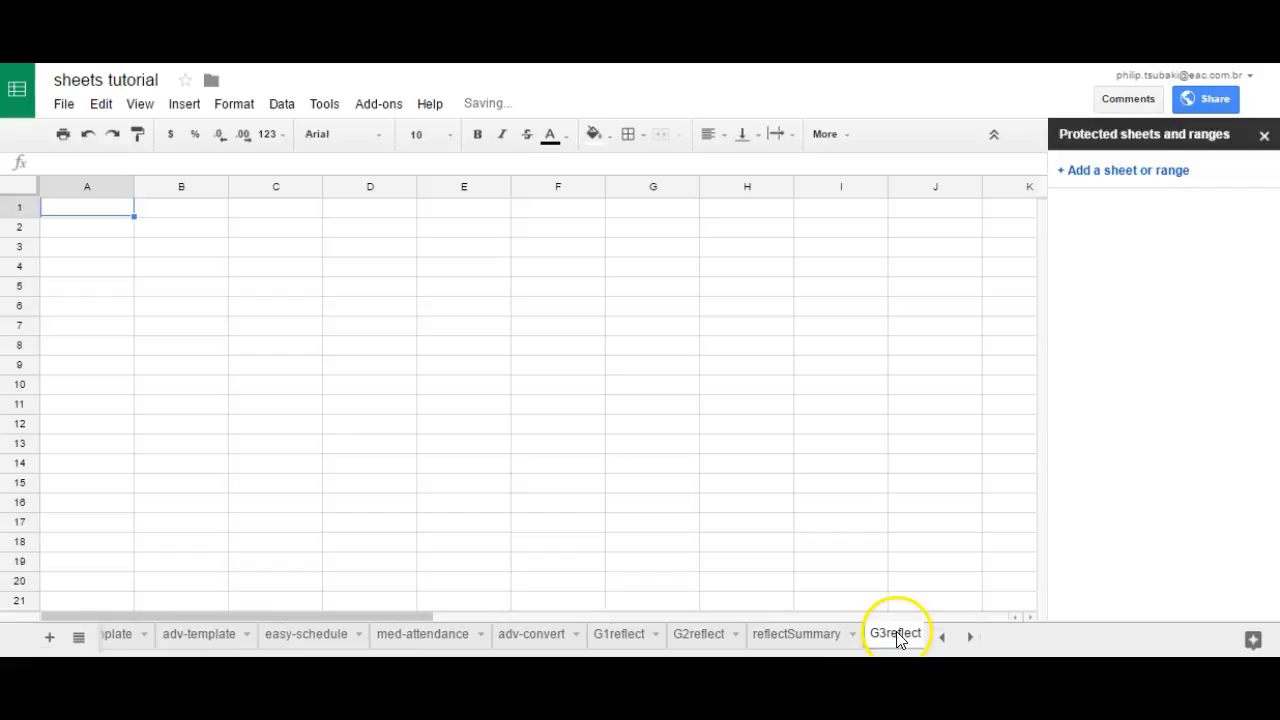
{"action": "left_click_drag", "start_coordinate": [897, 637], "coordinate": [772, 648]}
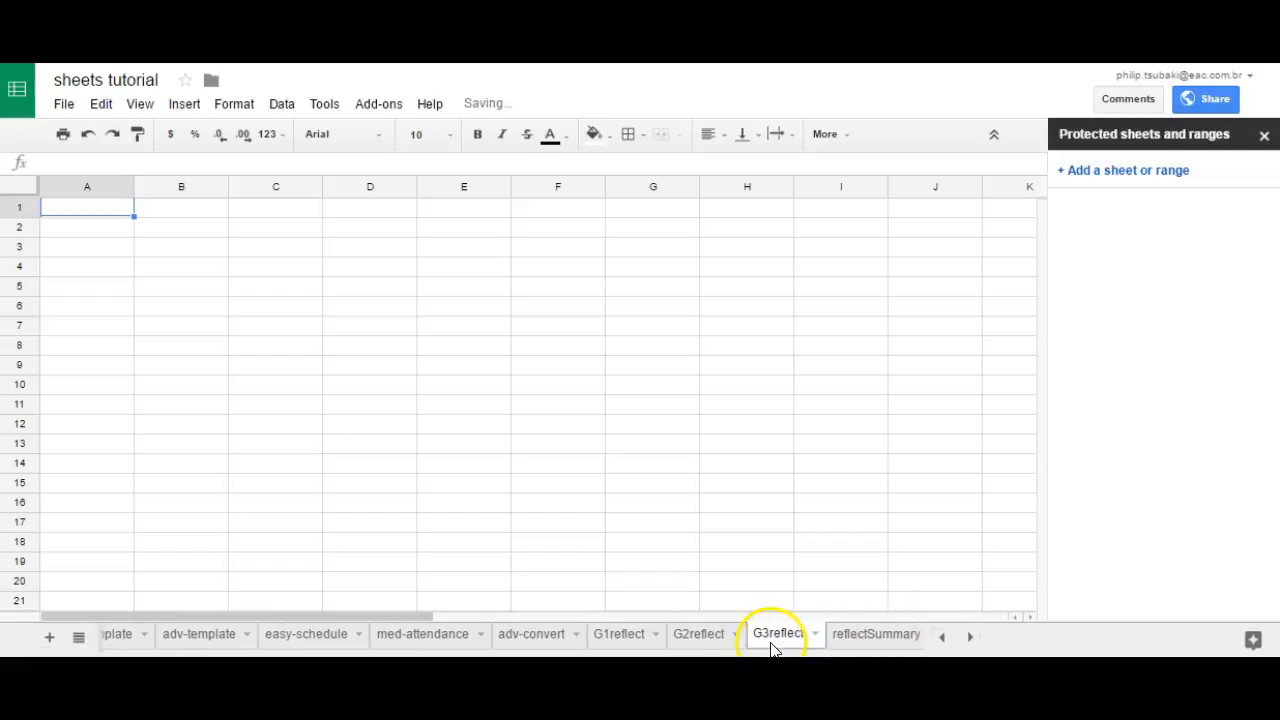
{"action": "left_click", "coordinate": [615, 634]}
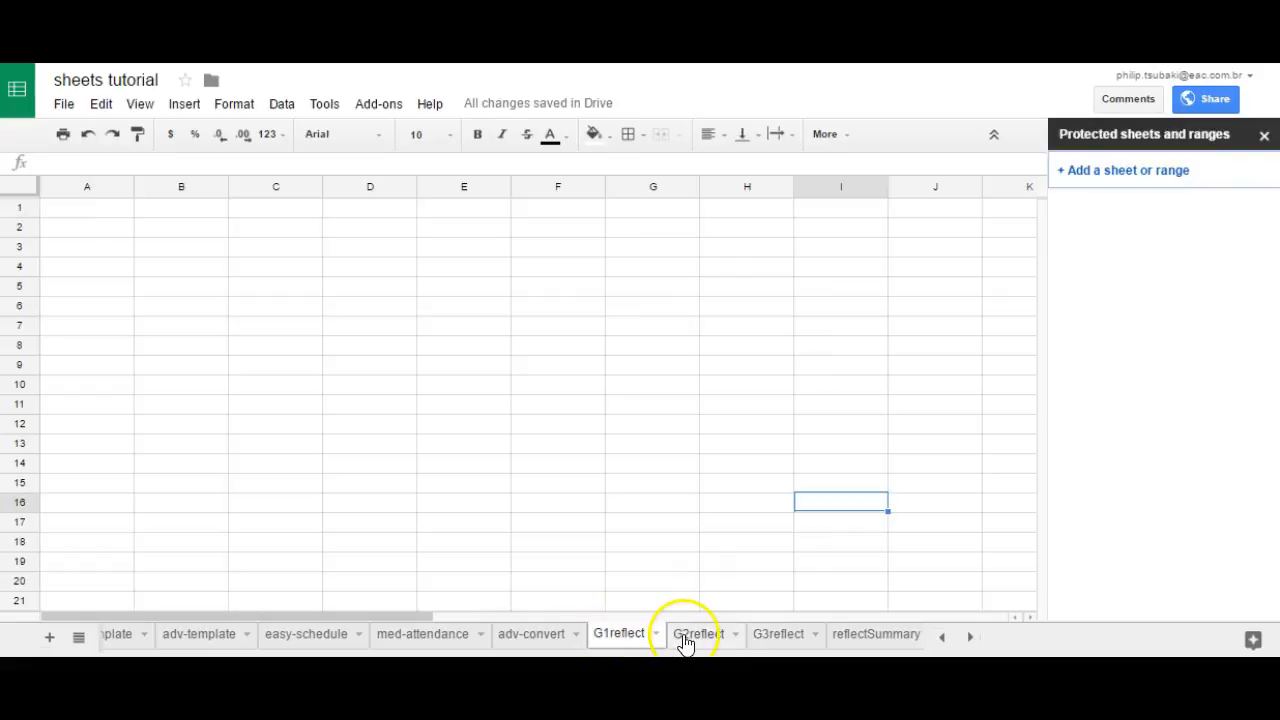
{"action": "left_click", "coordinate": [685, 640]}
{"action": "left_click", "coordinate": [784, 638]}
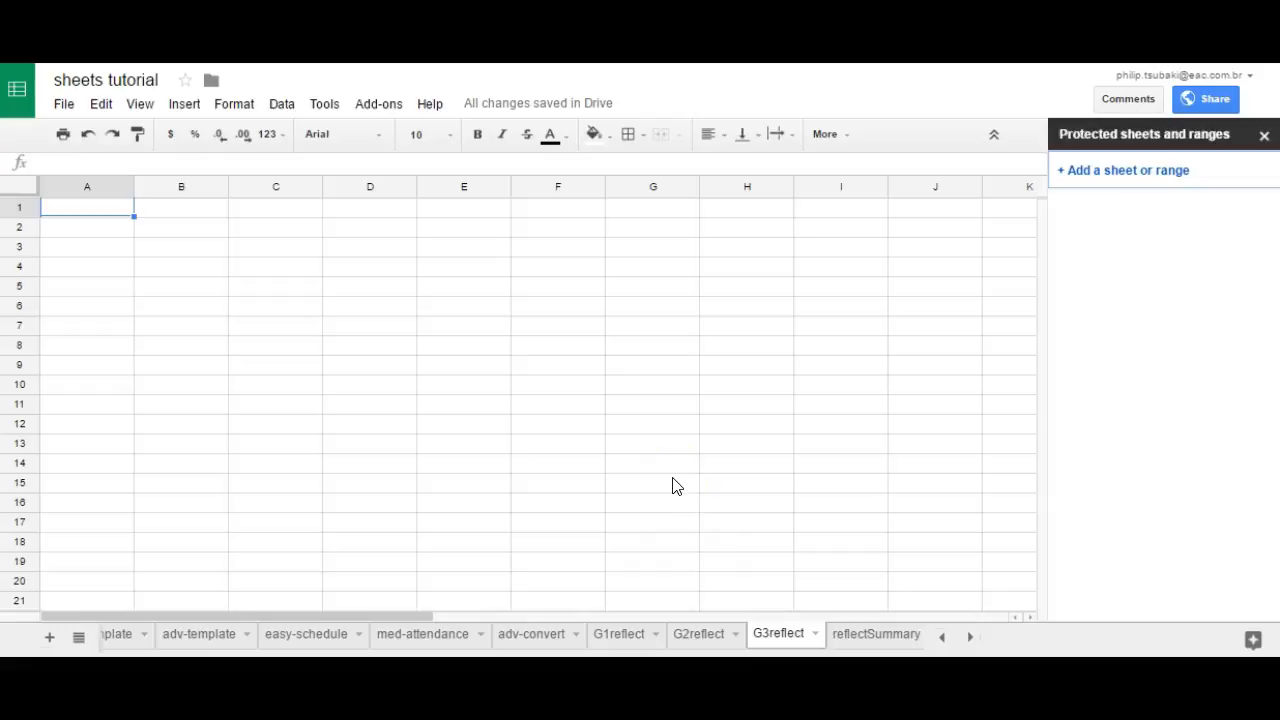
{"action": "left_click", "coordinate": [702, 462]}
Step: Change the spreadsheet's public link sharing access to Can edit and save the setting
{"action": "left_click", "coordinate": [1200, 100]}
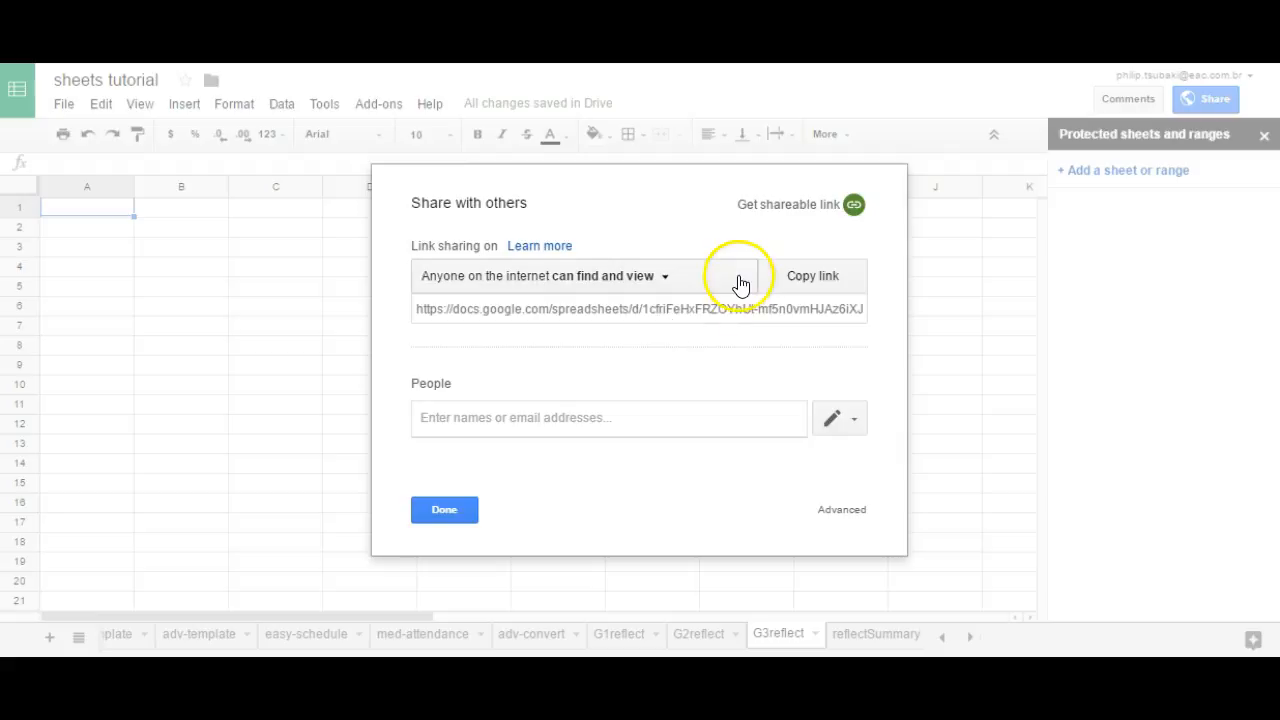
{"action": "left_click", "coordinate": [670, 284]}
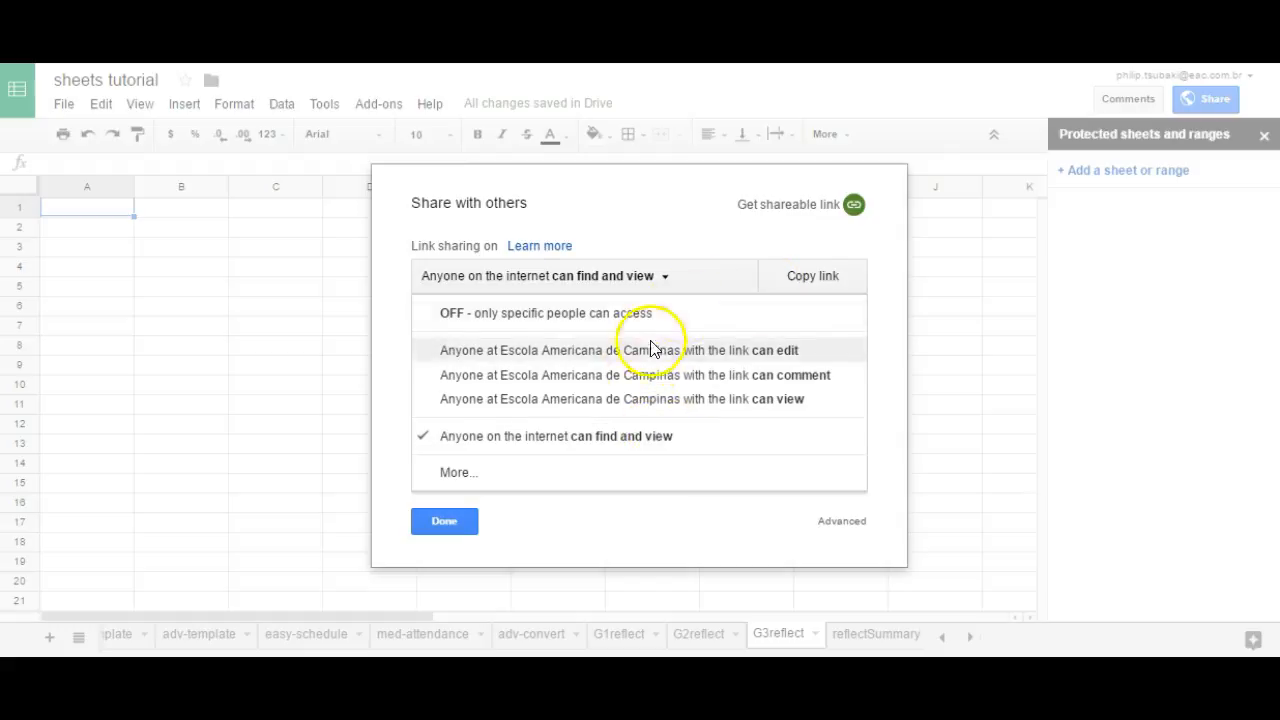
{"action": "left_click", "coordinate": [608, 276]}
{"action": "left_click", "coordinate": [608, 277]}
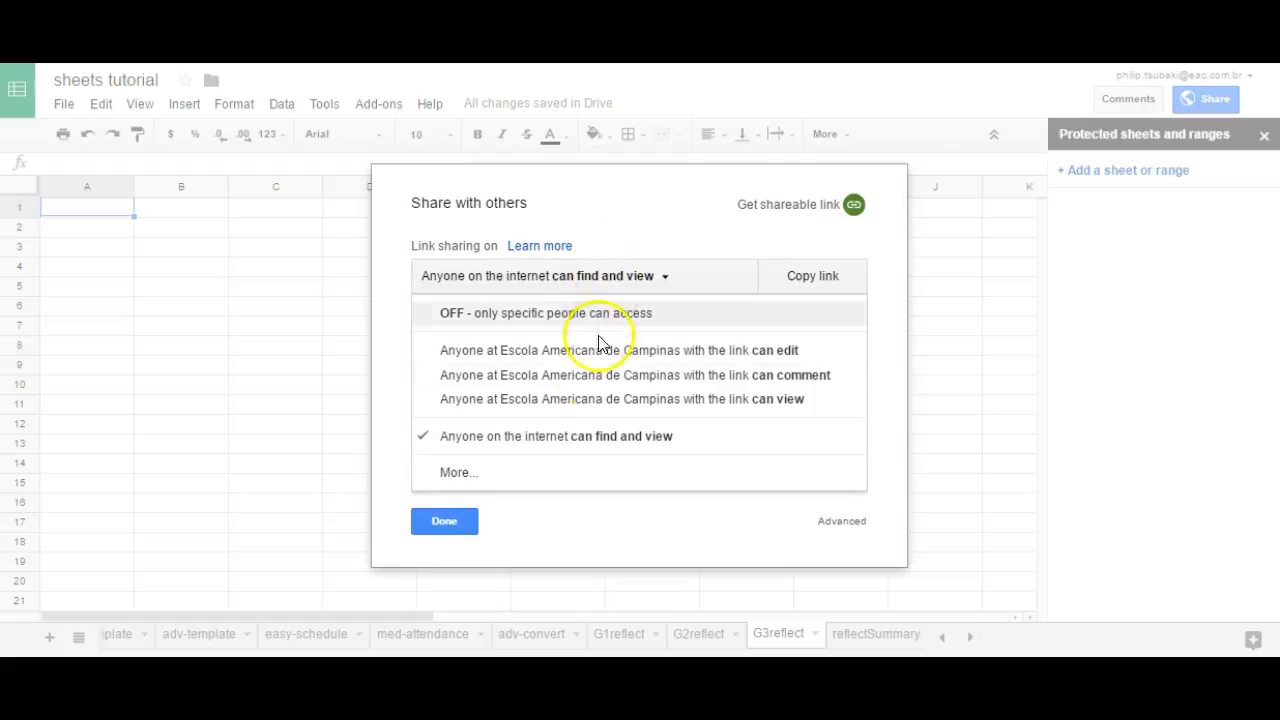
{"action": "left_click", "coordinate": [526, 474]}
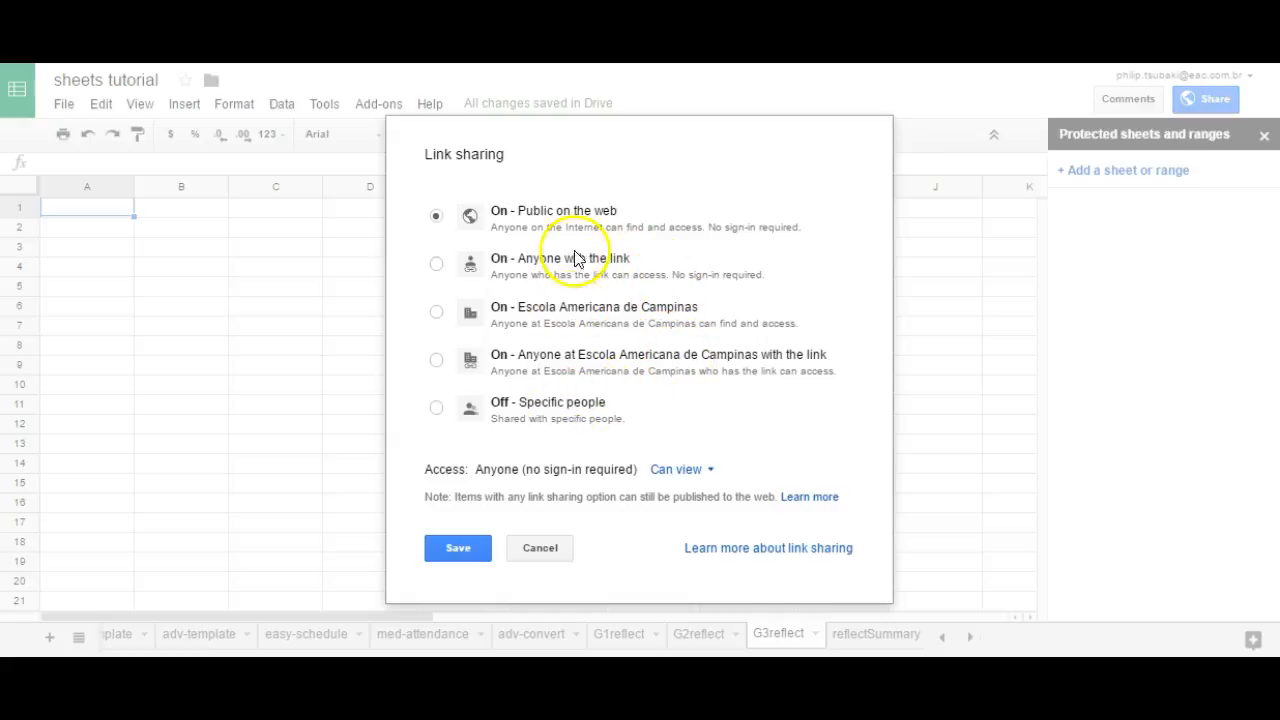
{"action": "left_click", "coordinate": [690, 472]}
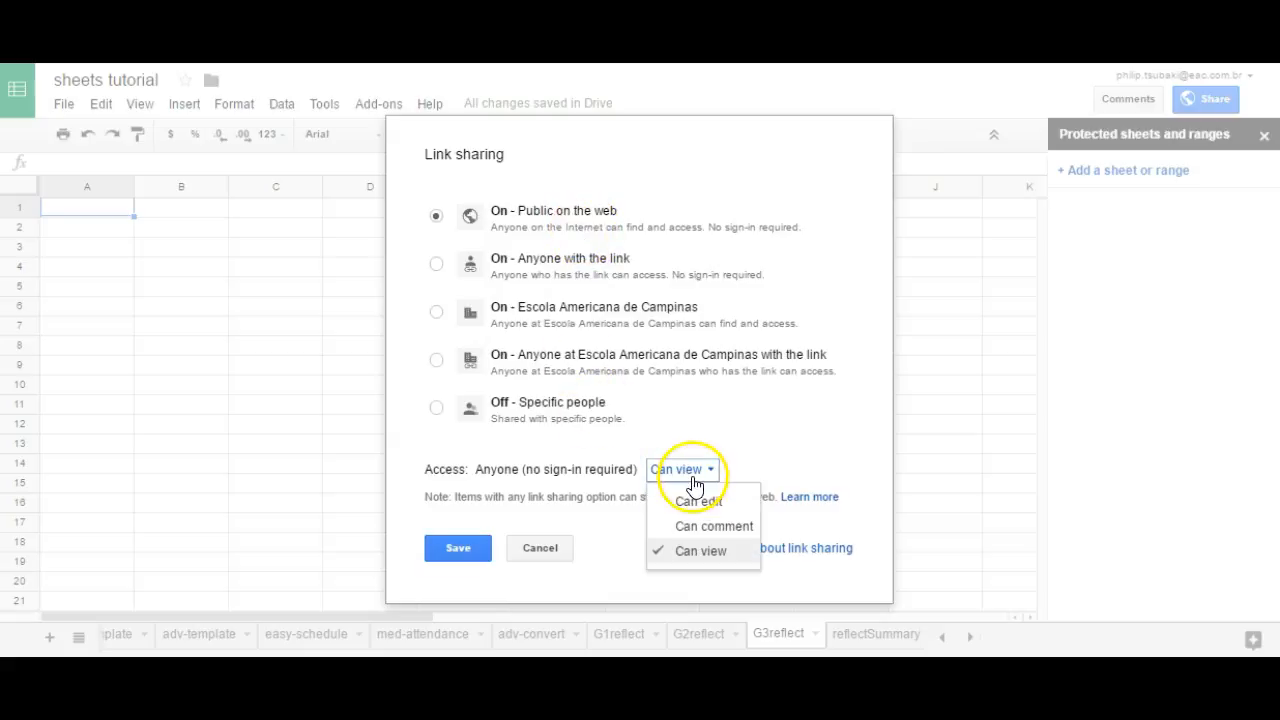
{"action": "left_click", "coordinate": [705, 502]}
{"action": "left_click", "coordinate": [457, 556]}
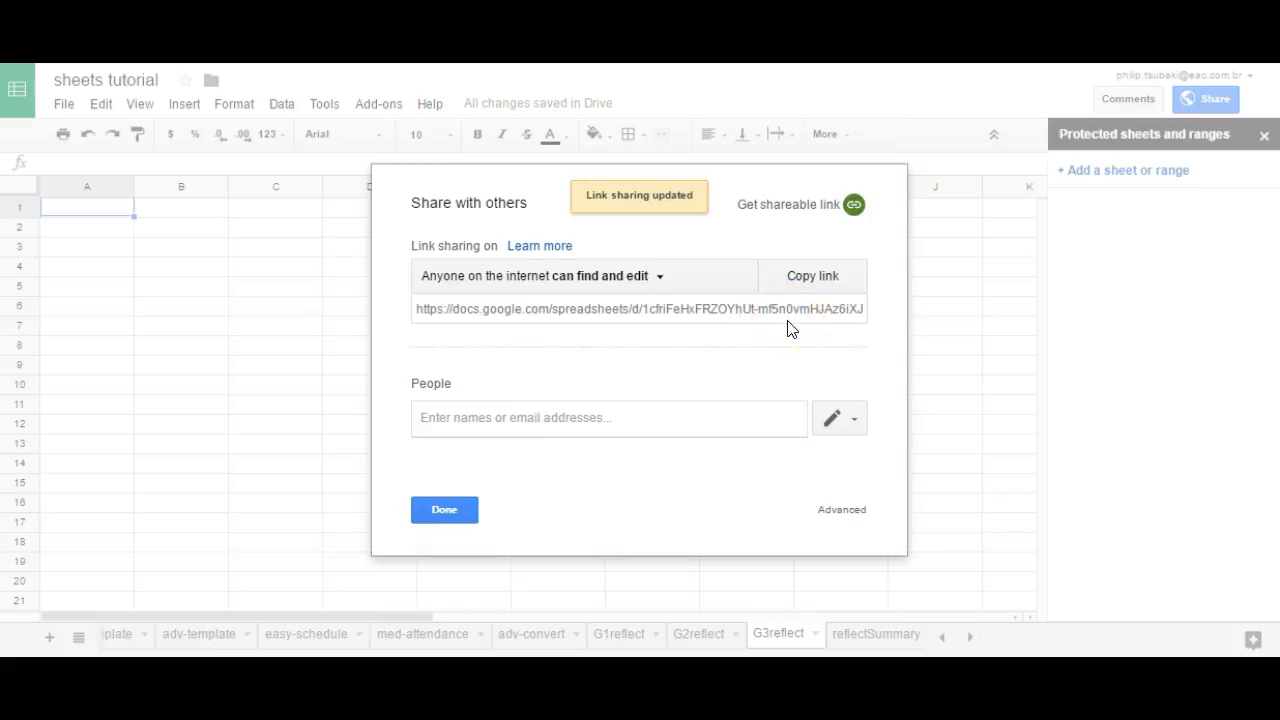
Step: Copy the spreadsheet's shareable link and finish sharing
{"action": "left_click", "coordinate": [806, 290]}
{"action": "left_click", "coordinate": [838, 283]}
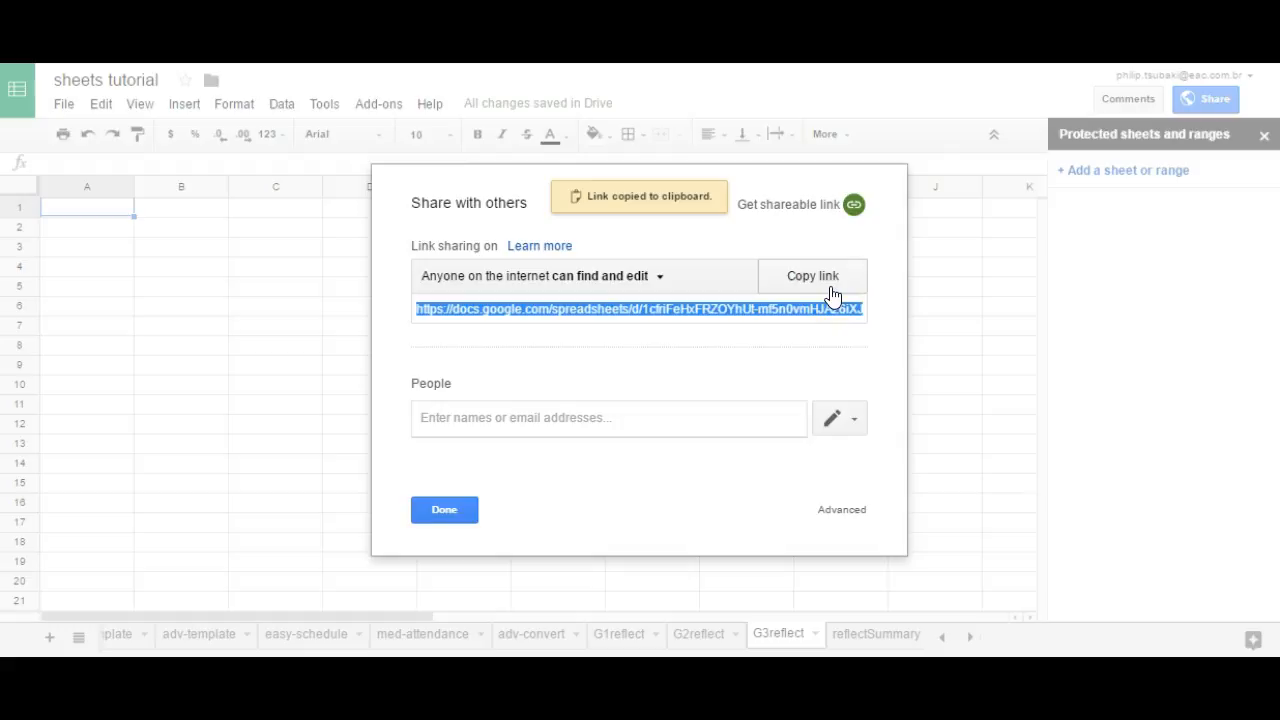
{"action": "left_click", "coordinate": [444, 510]}
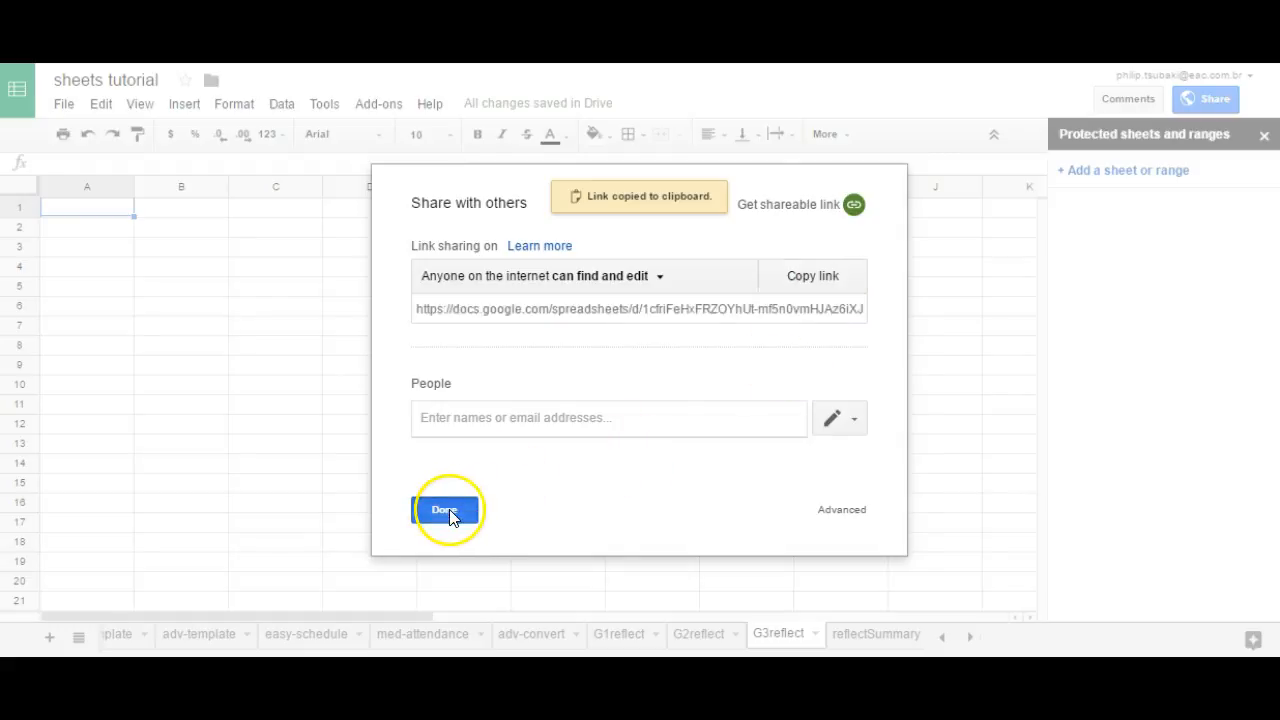
{"action": "left_click", "coordinate": [620, 640]}
{"action": "left_click", "coordinate": [697, 640]}
{"action": "left_click", "coordinate": [772, 634]}
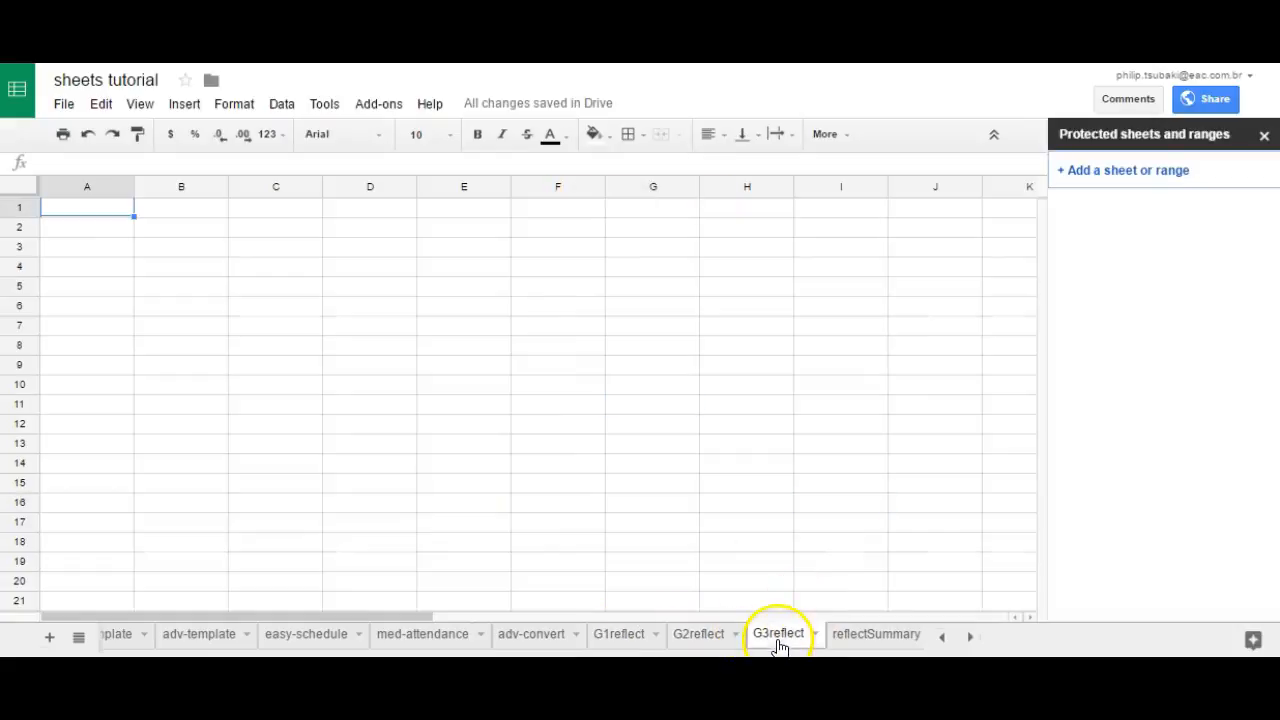
Step: On the G1reflect sheet, widen column A to nearly three times its width and fill cells A1:A20 with red
{"action": "double_click", "coordinate": [600, 638]}
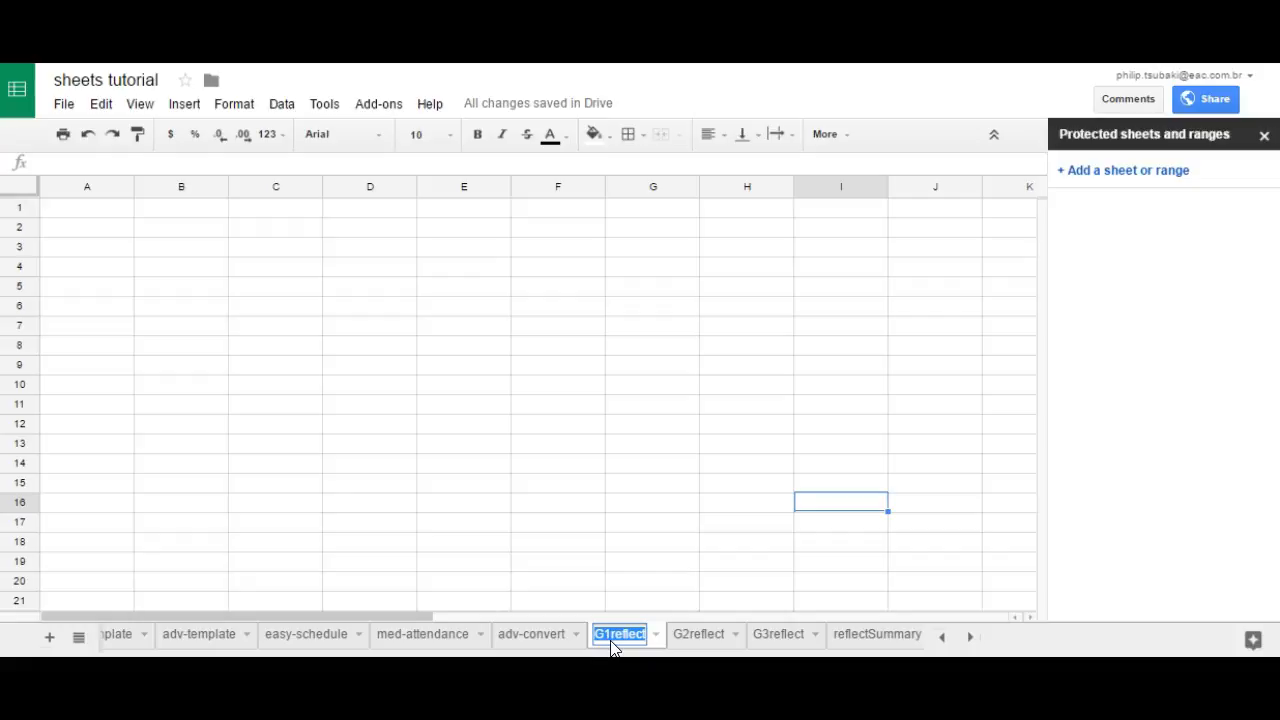
{"action": "left_click", "coordinate": [623, 563]}
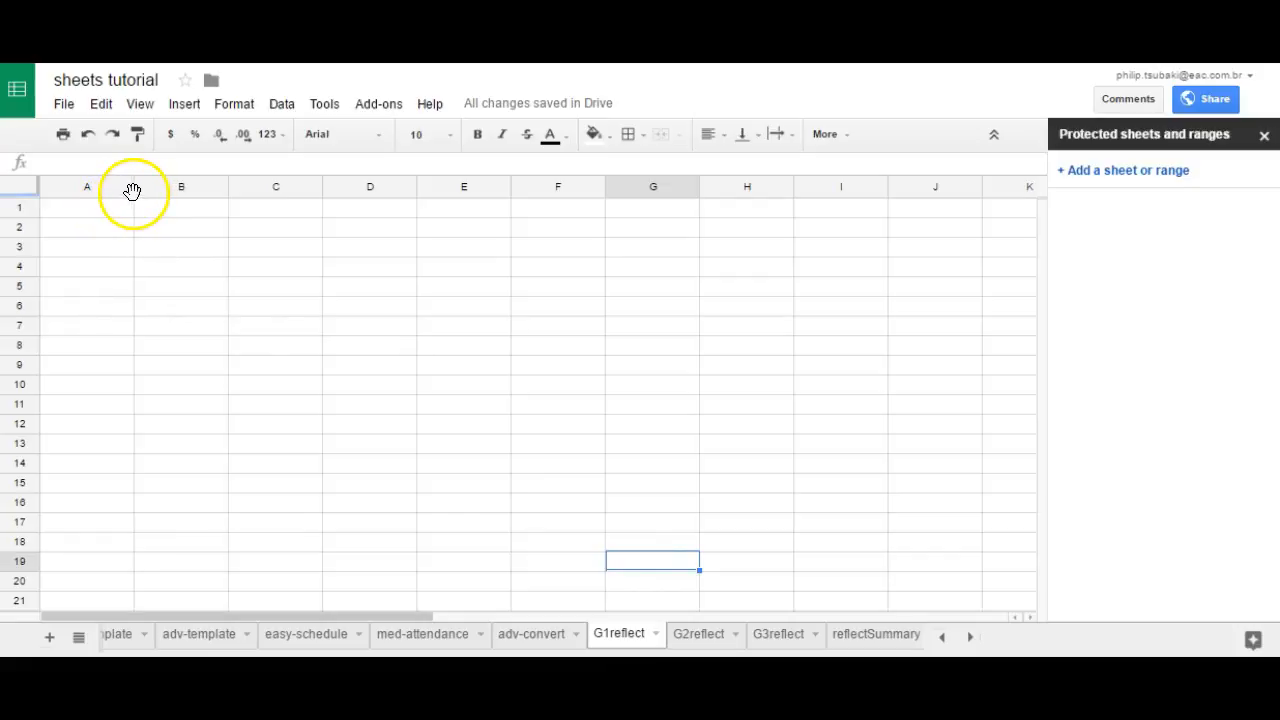
{"action": "left_click_drag", "start_coordinate": [105, 208], "coordinate": [109, 590]}
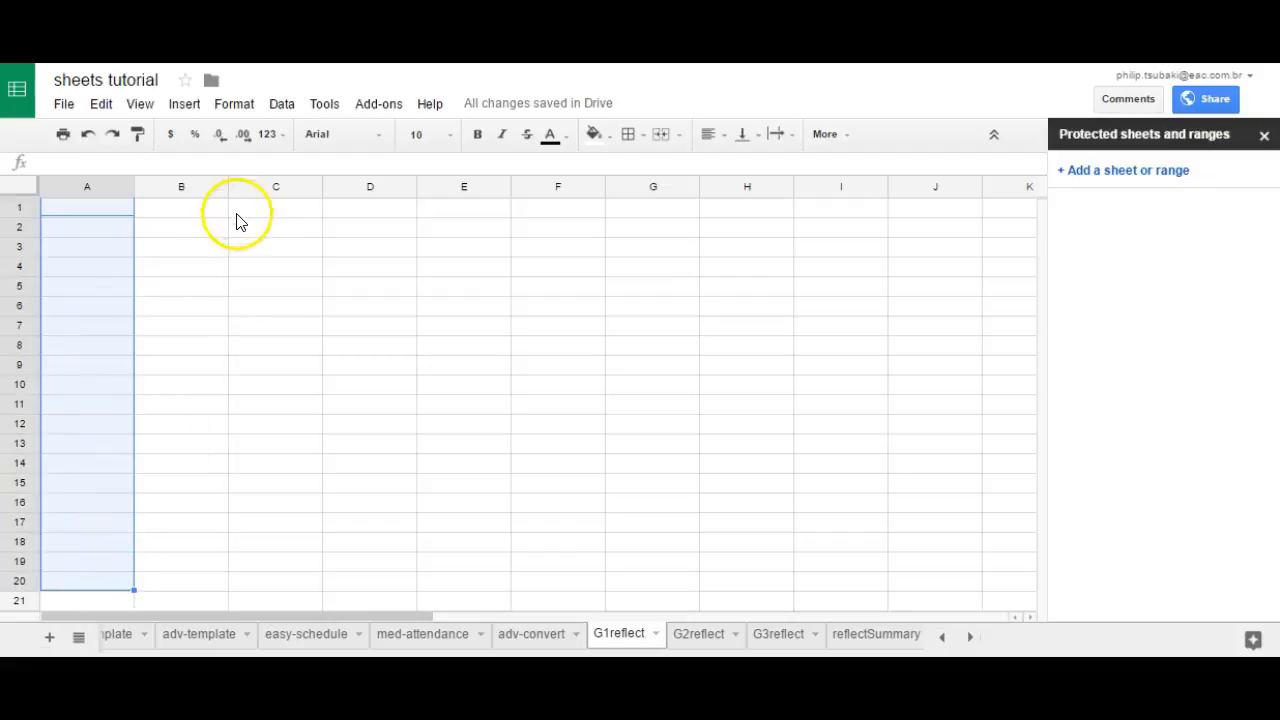
{"action": "left_click_drag", "start_coordinate": [134, 188], "coordinate": [311, 190]}
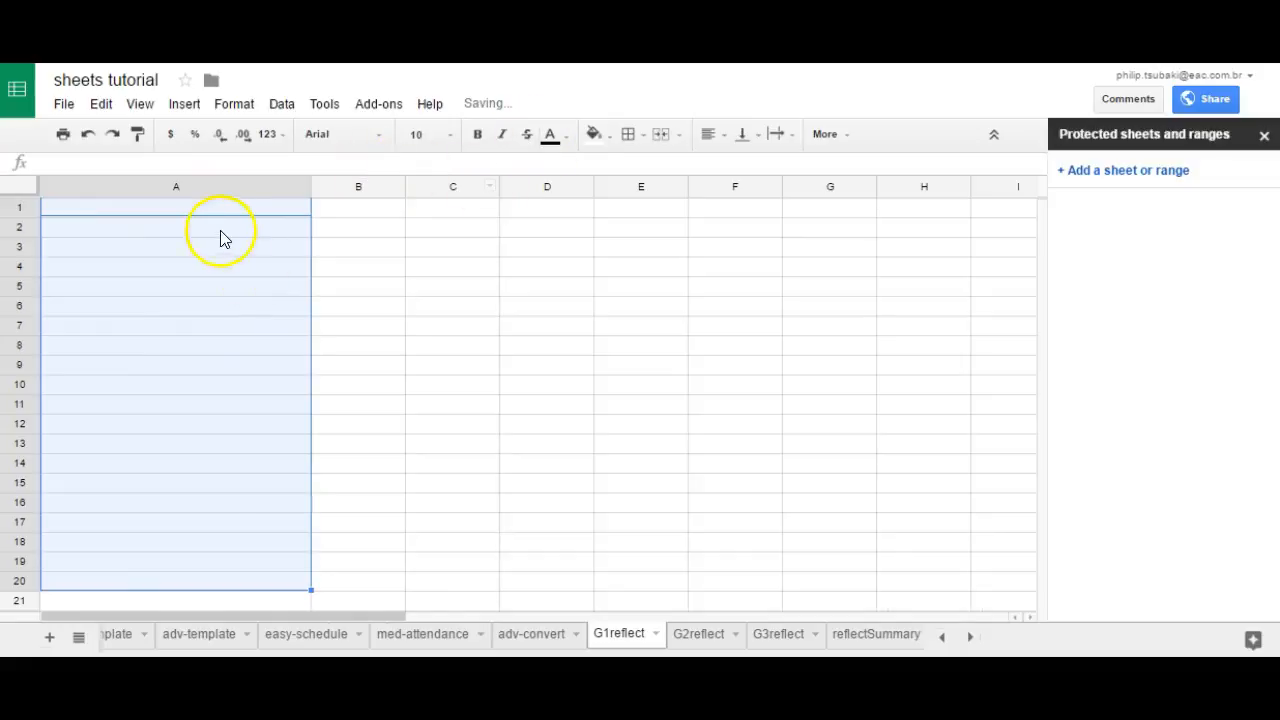
{"action": "left_click", "coordinate": [594, 136]}
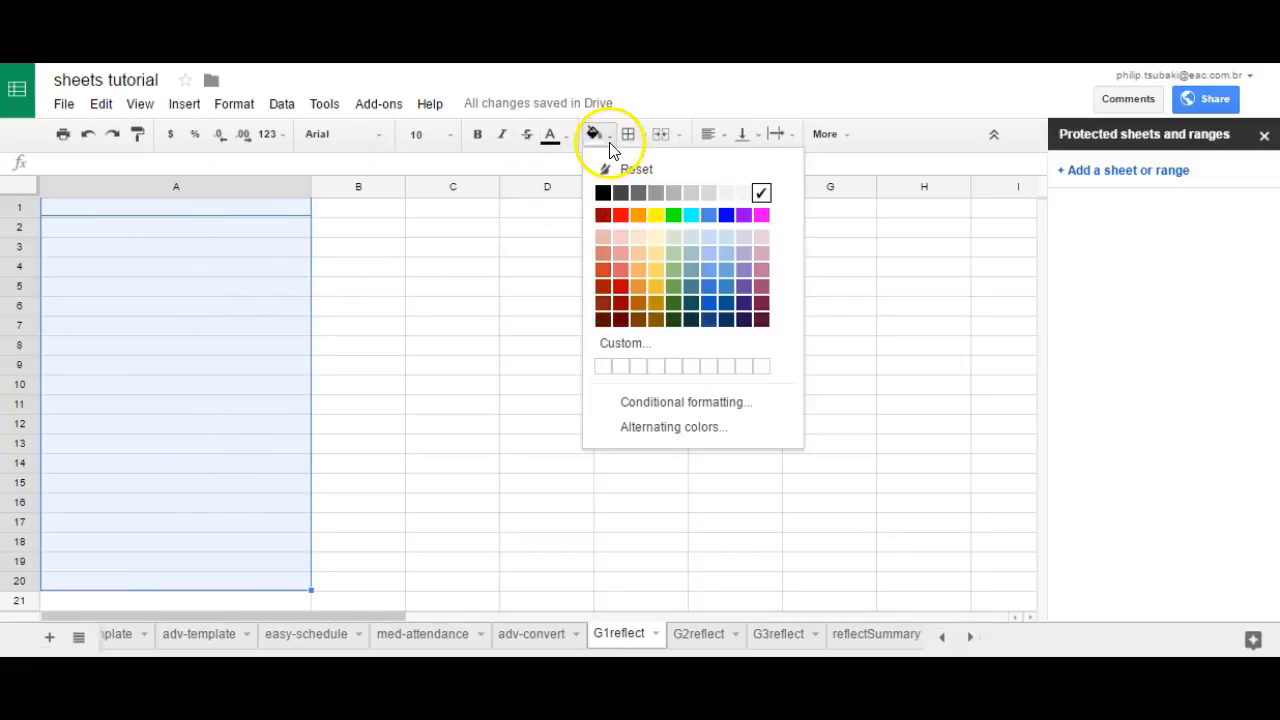
{"action": "left_click", "coordinate": [620, 216]}
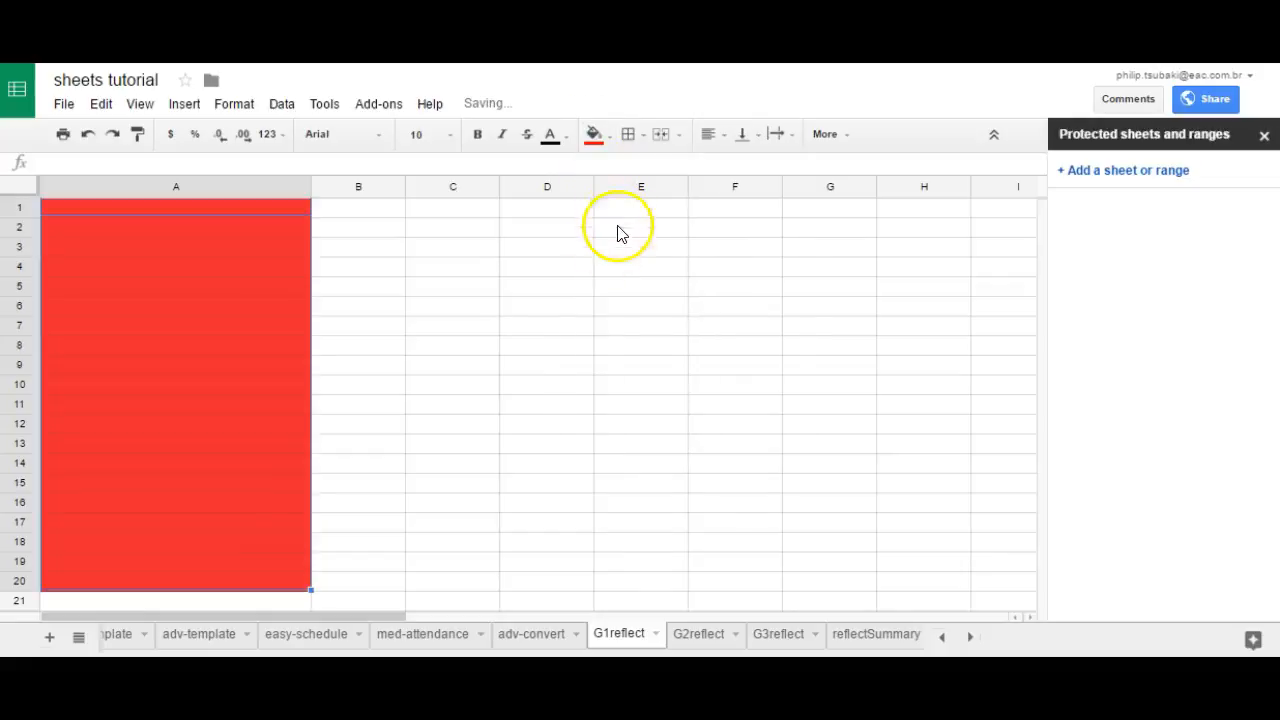
{"action": "left_click", "coordinate": [400, 306]}
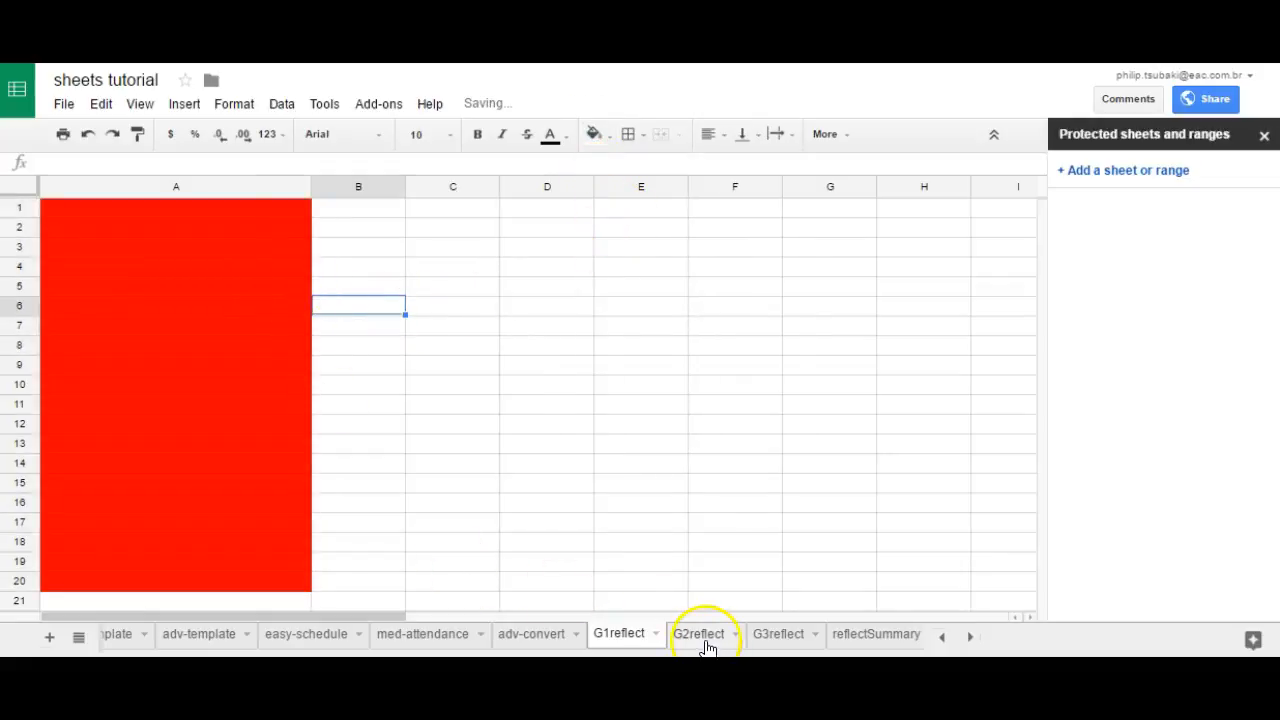
Step: On the G2reflect sheet, widen column A to nearly three times its width and fill cells A1:A20 with yellow
{"action": "left_click", "coordinate": [709, 645]}
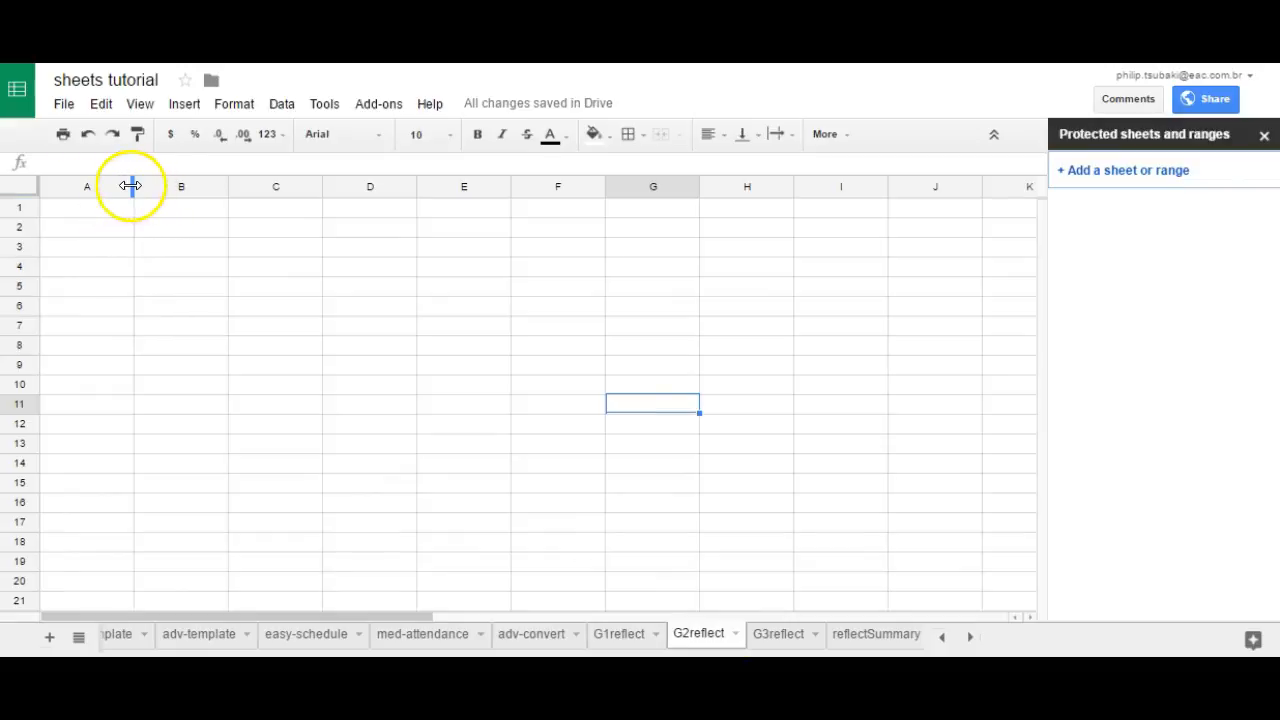
{"action": "left_click_drag", "start_coordinate": [132, 185], "coordinate": [327, 185]}
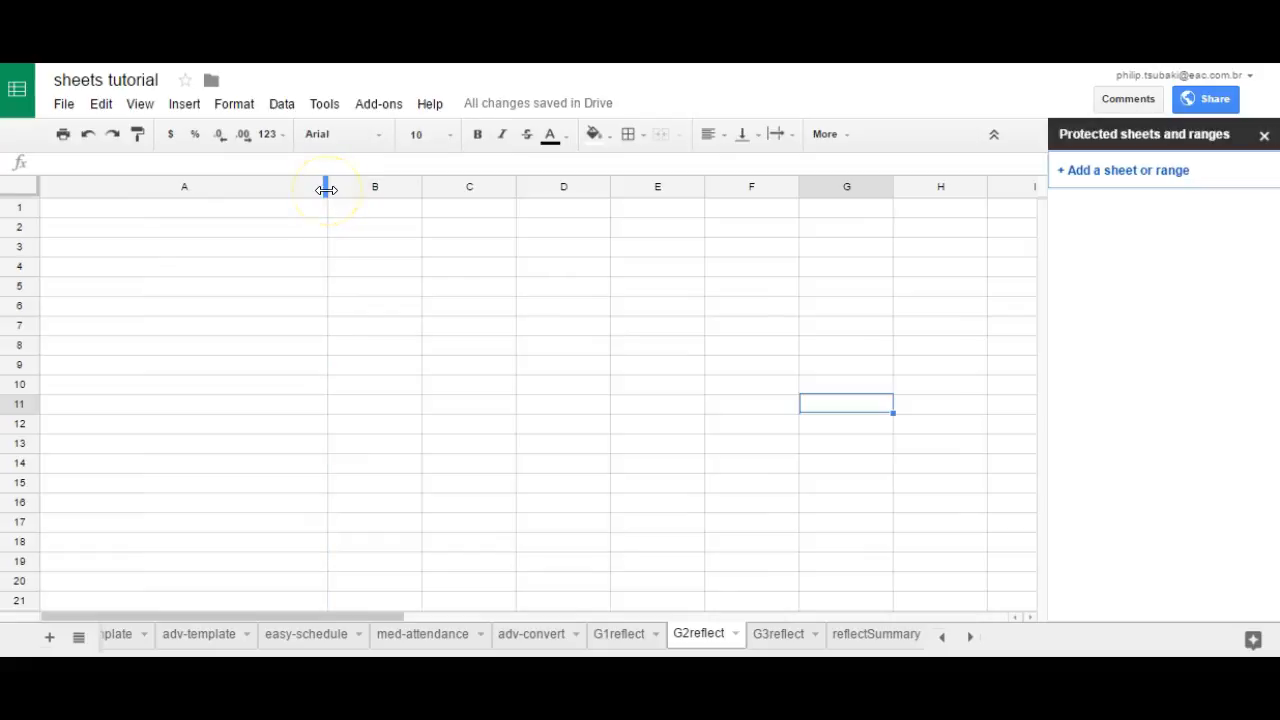
{"action": "left_click_drag", "start_coordinate": [326, 190], "coordinate": [250, 588]}
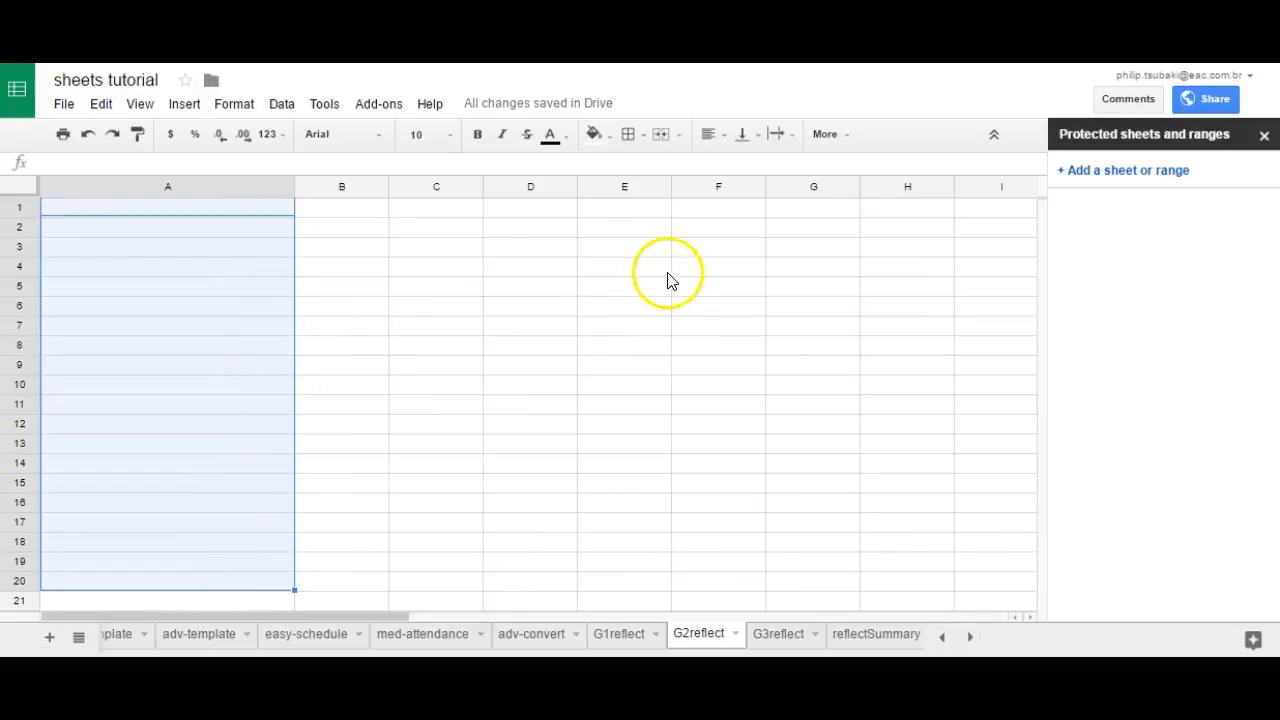
{"action": "left_click", "coordinate": [606, 133]}
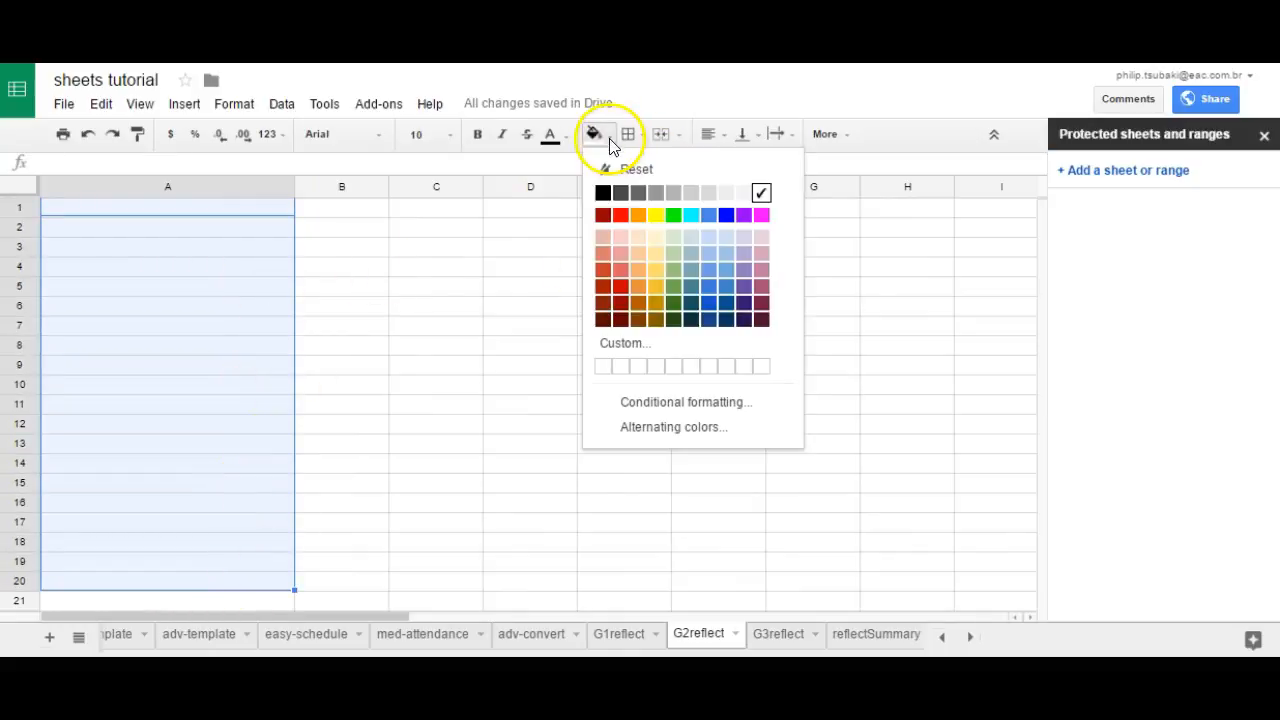
{"action": "left_click", "coordinate": [655, 241]}
{"action": "left_click", "coordinate": [655, 404]}
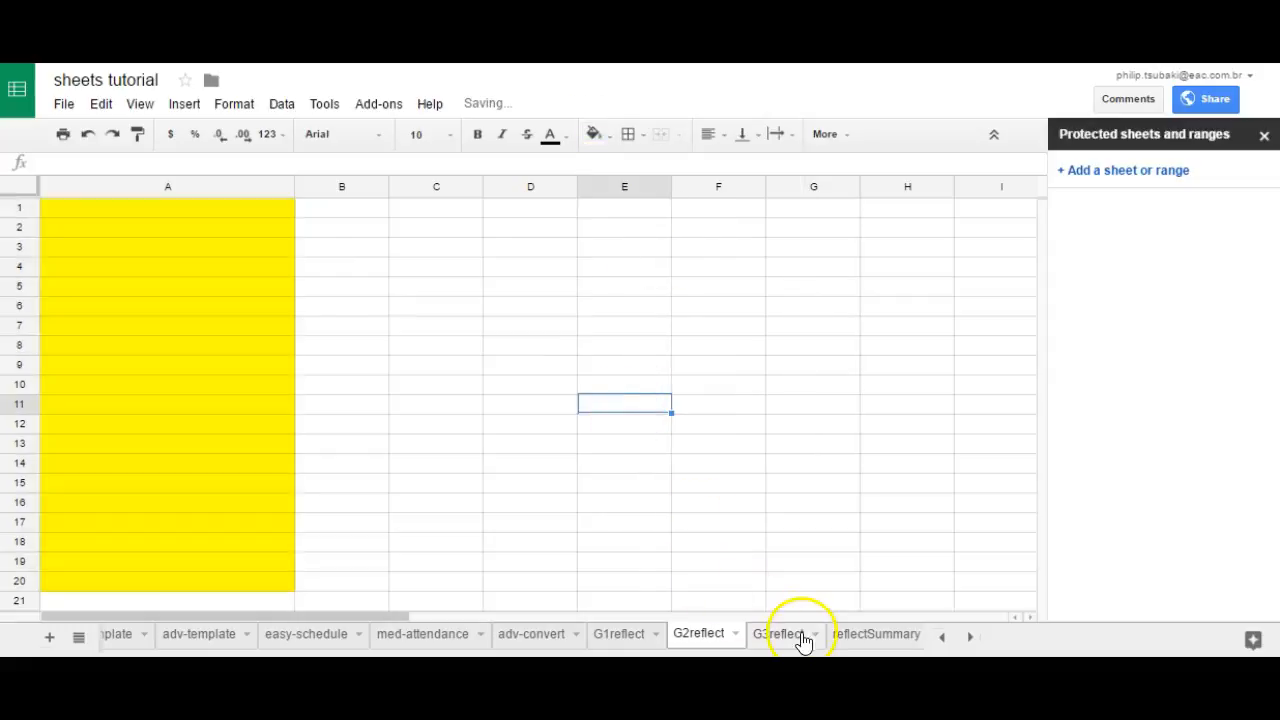
Step: On the G3reflect sheet, widen column A to over three times its width and fill cells A1:A20 with cyan
{"action": "left_click", "coordinate": [762, 632]}
{"action": "left_click", "coordinate": [406, 428]}
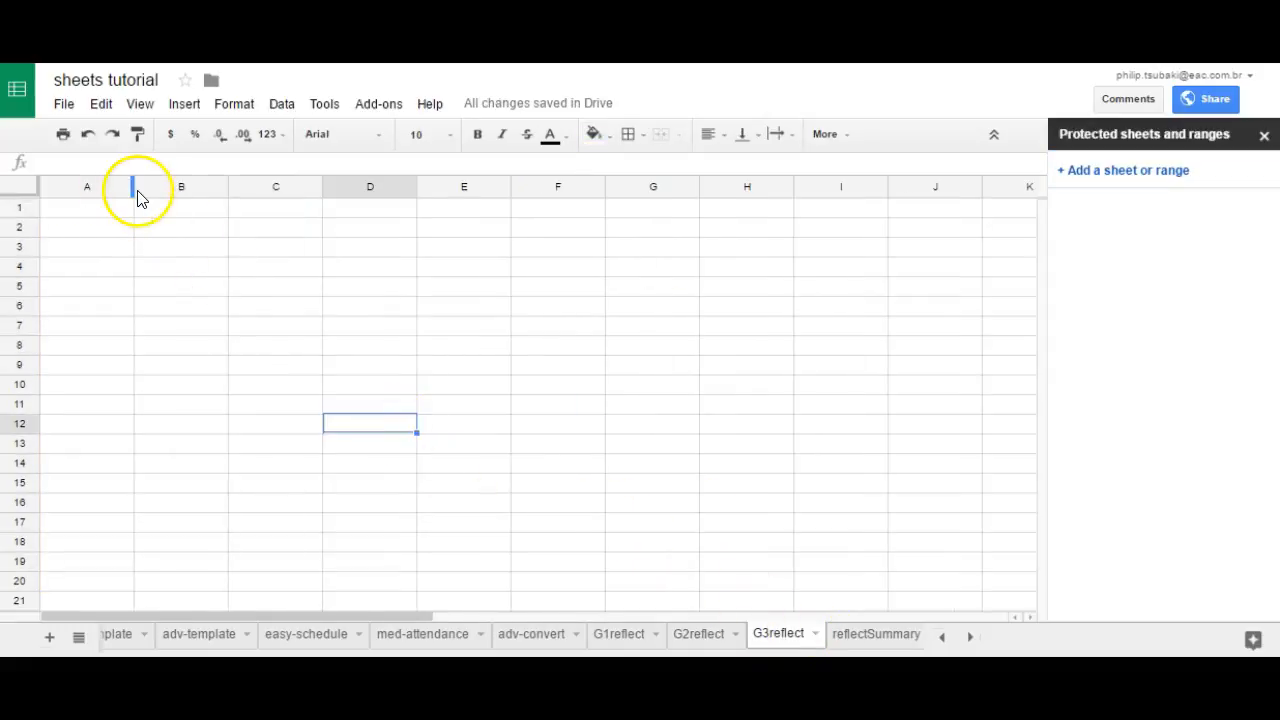
{"action": "left_click_drag", "start_coordinate": [133, 186], "coordinate": [348, 190]}
{"action": "left_click_drag", "start_coordinate": [157, 208], "coordinate": [146, 588]}
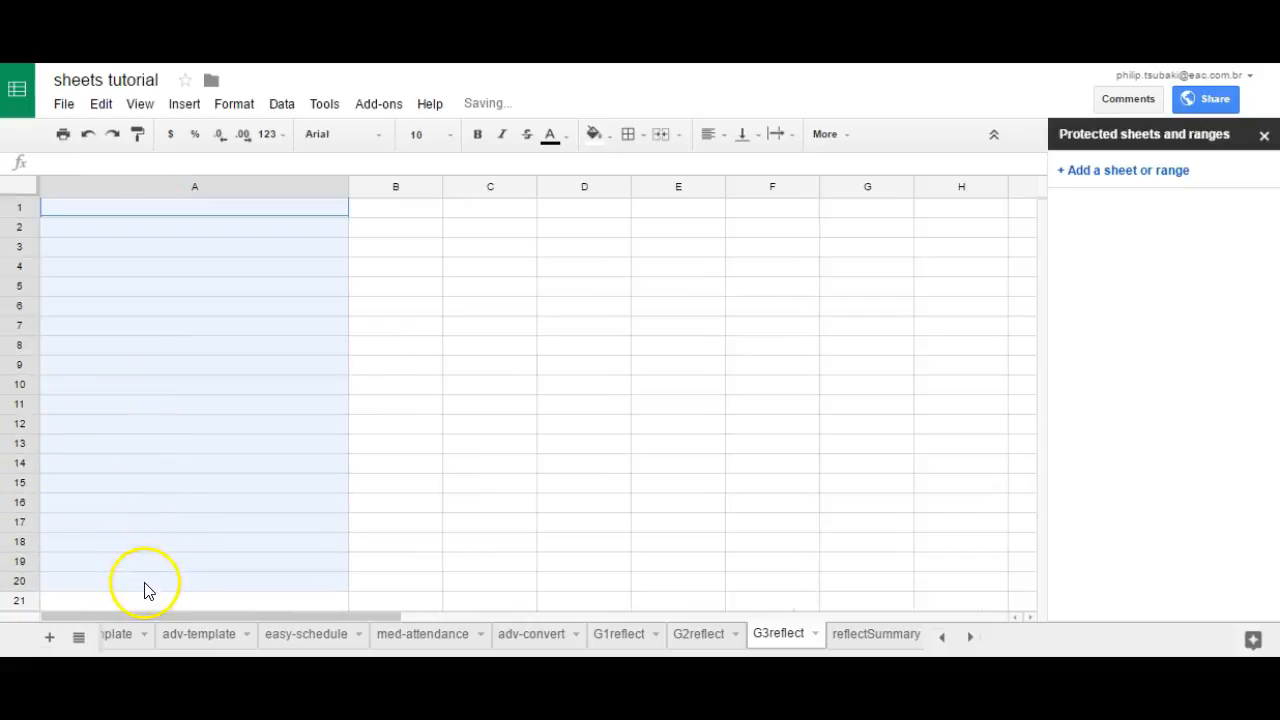
{"action": "left_click", "coordinate": [608, 143]}
{"action": "left_click", "coordinate": [691, 213]}
{"action": "left_click", "coordinate": [581, 349]}
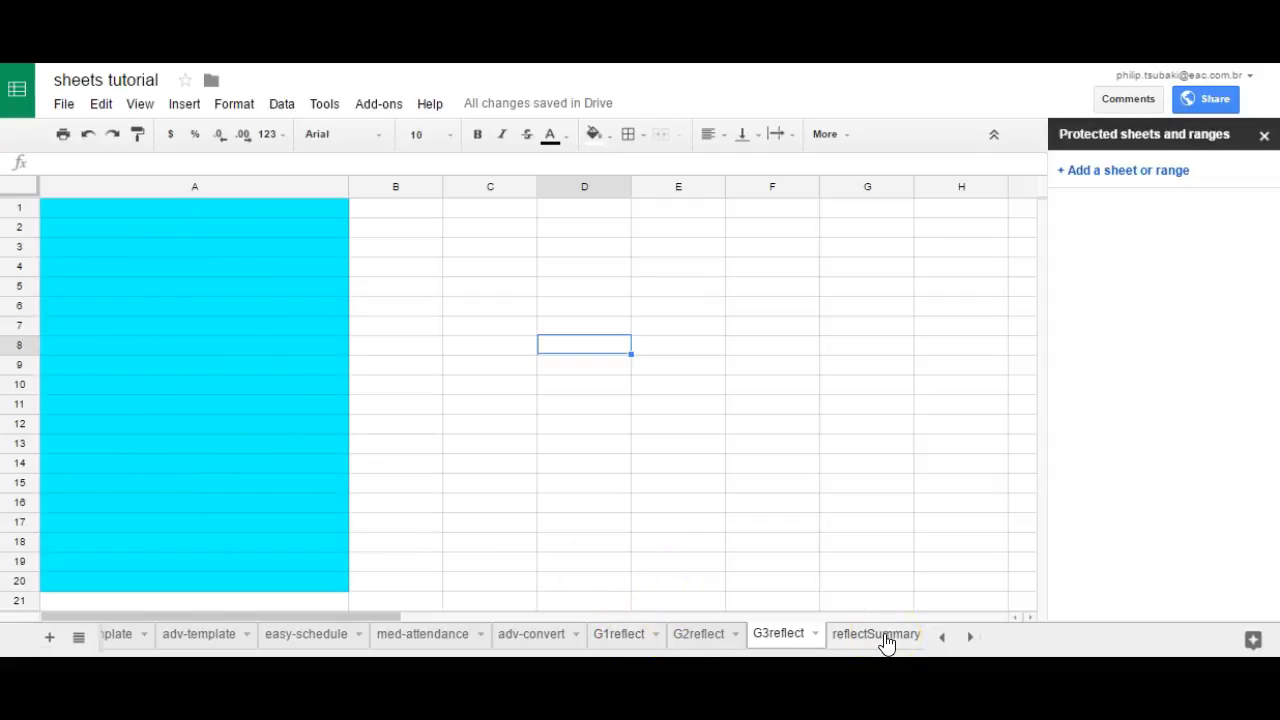
Step: Enter the heading "comments" in cell A1 of the G1reflect sheet
{"action": "left_click", "coordinate": [621, 638]}
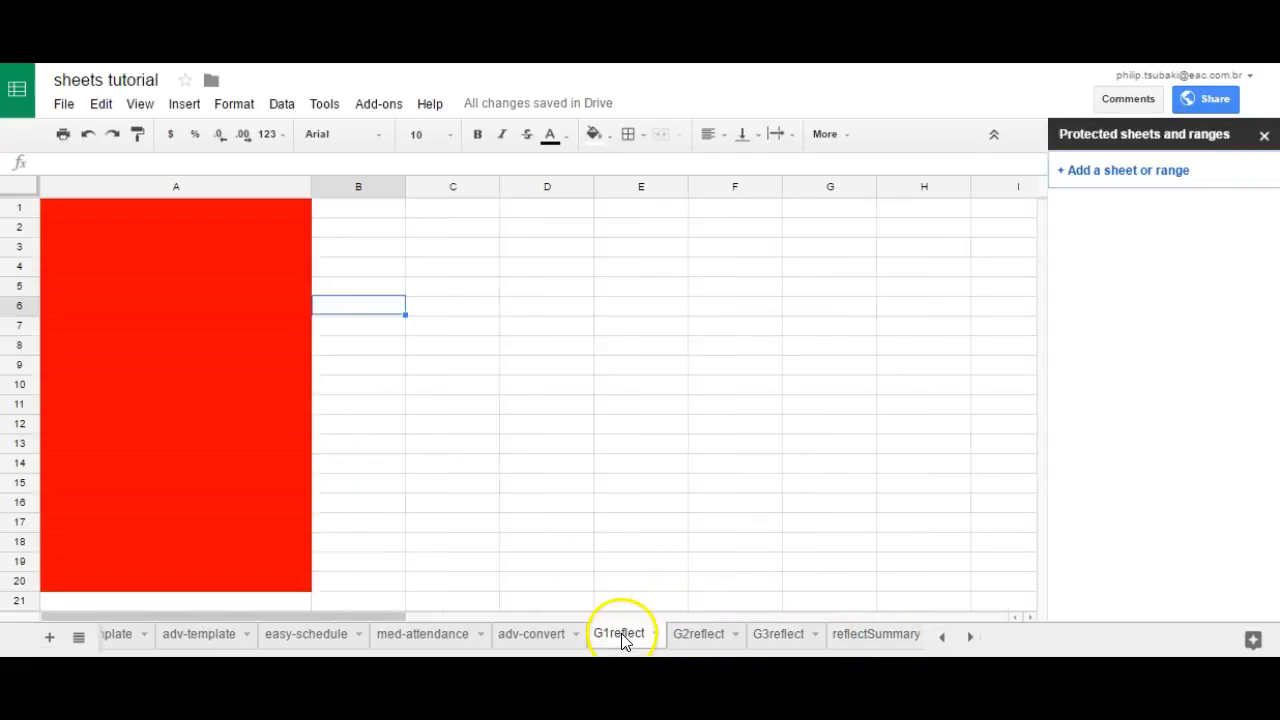
{"action": "left_click", "coordinate": [222, 212]}
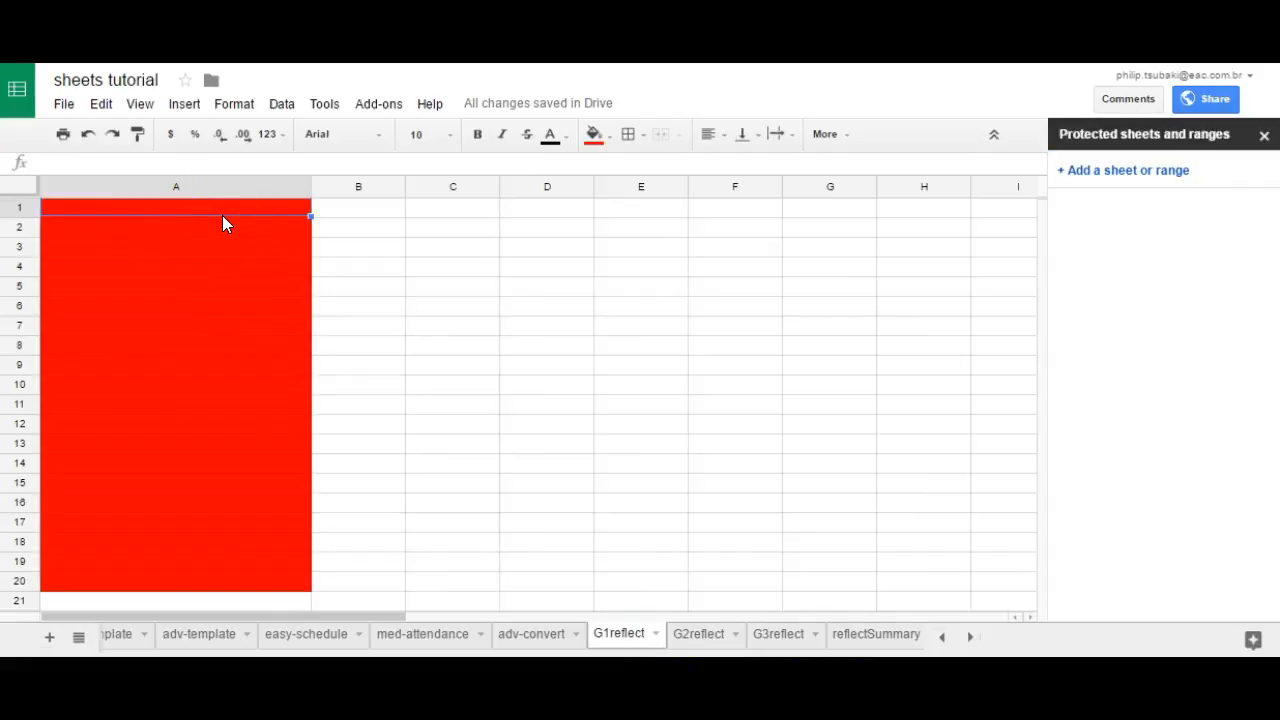
{"action": "type", "text": "comments"}
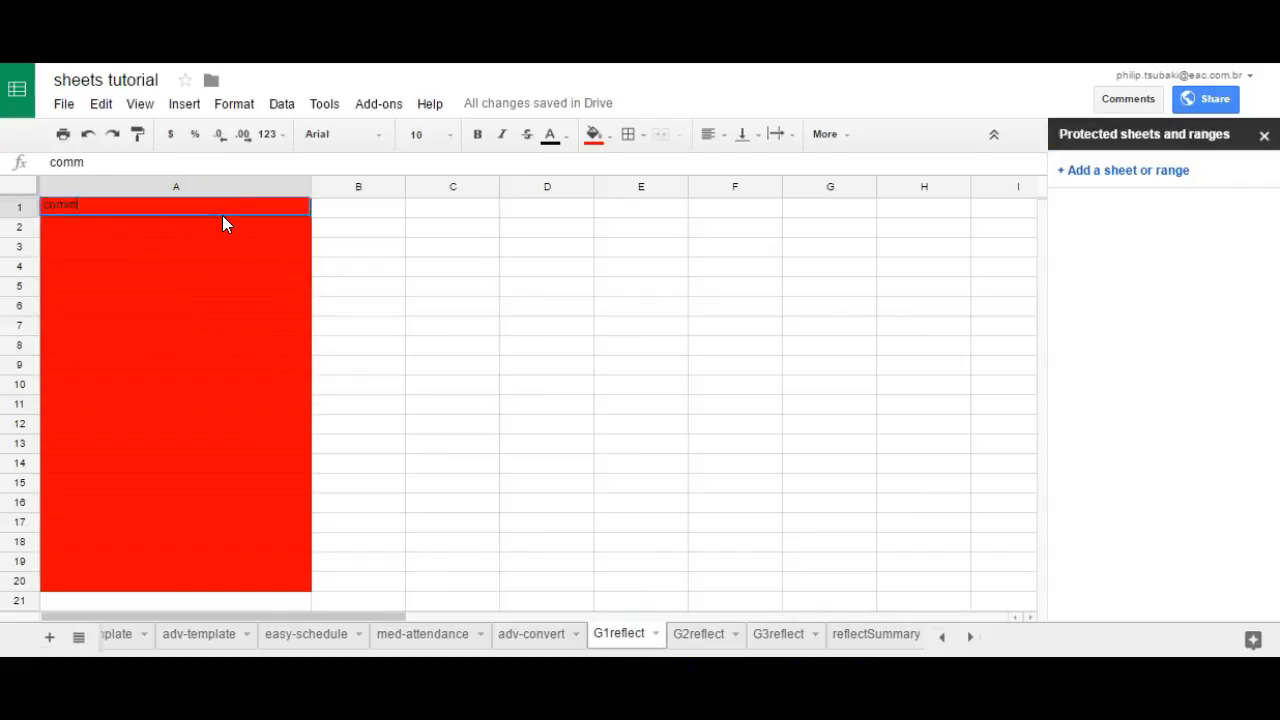
{"action": "key", "text": "Return"}
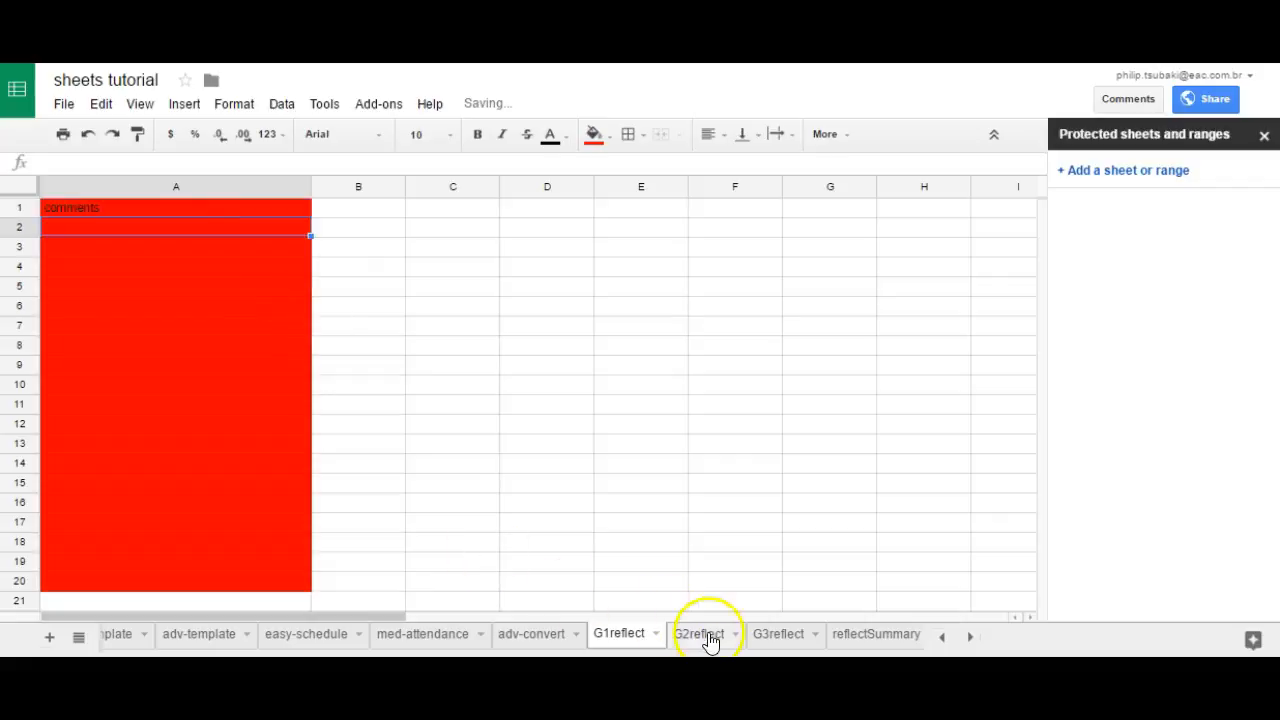
Step: Enter the heading "comments" in cell A1 of the G2reflect sheet
{"action": "left_click", "coordinate": [706, 636]}
{"action": "left_click", "coordinate": [188, 207]}
{"action": "type", "text": "commen"}
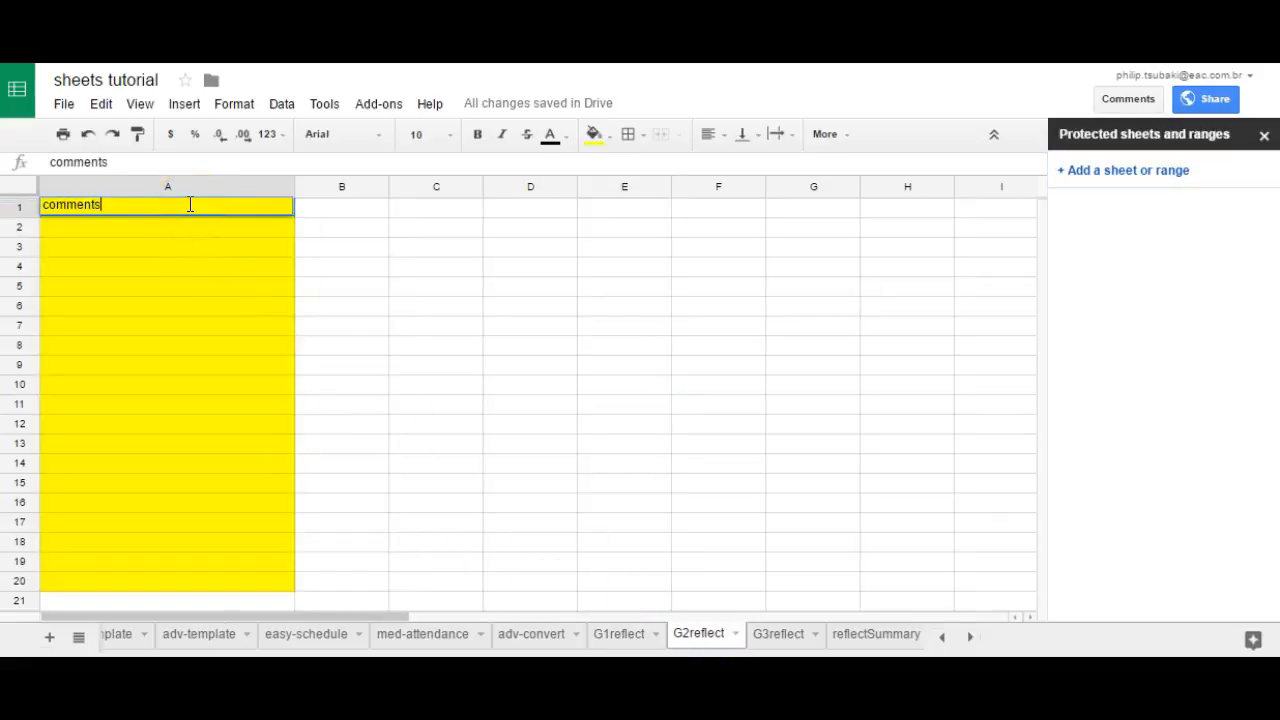
{"action": "type", "text": "ts"}
{"action": "key", "text": "Return"}
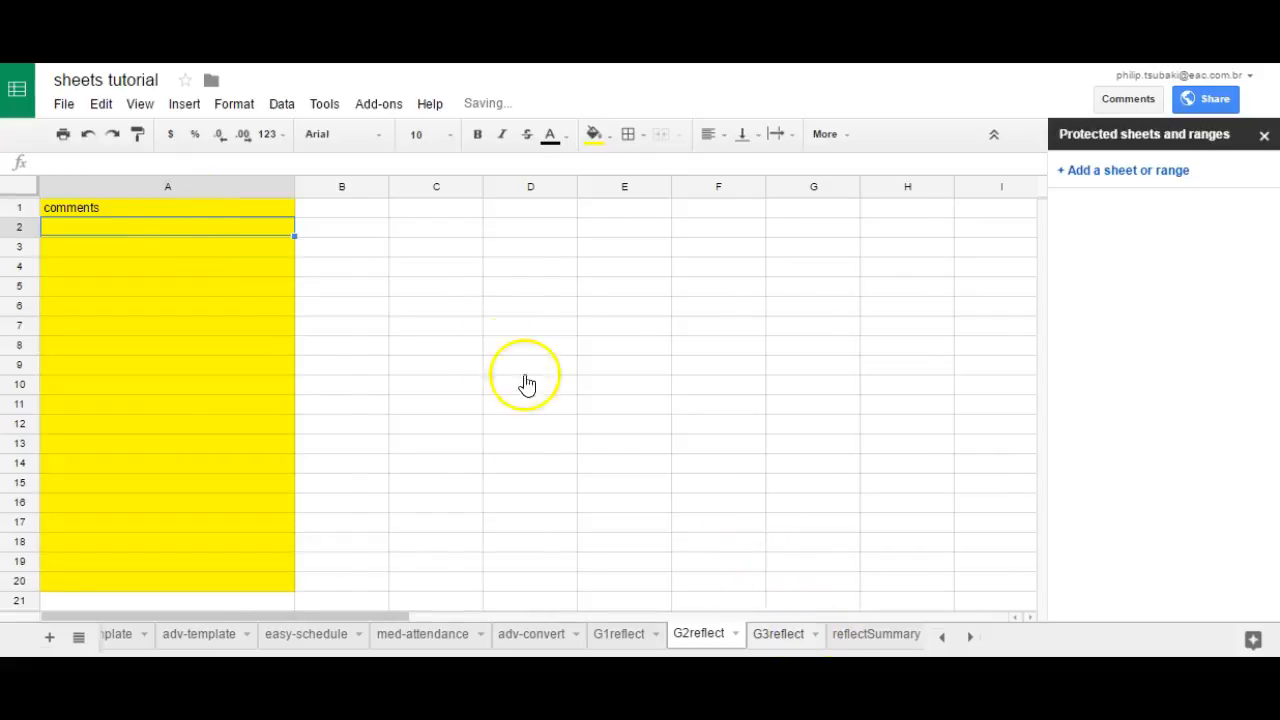
Step: Enter the heading "comments" in cell A1 of the G3reflect sheet
{"action": "key", "text": "ctrl+shift+Page_Down"}
{"action": "left_click", "coordinate": [253, 201]}
{"action": "type", "text": "comments"}
{"action": "key", "text": "Return"}
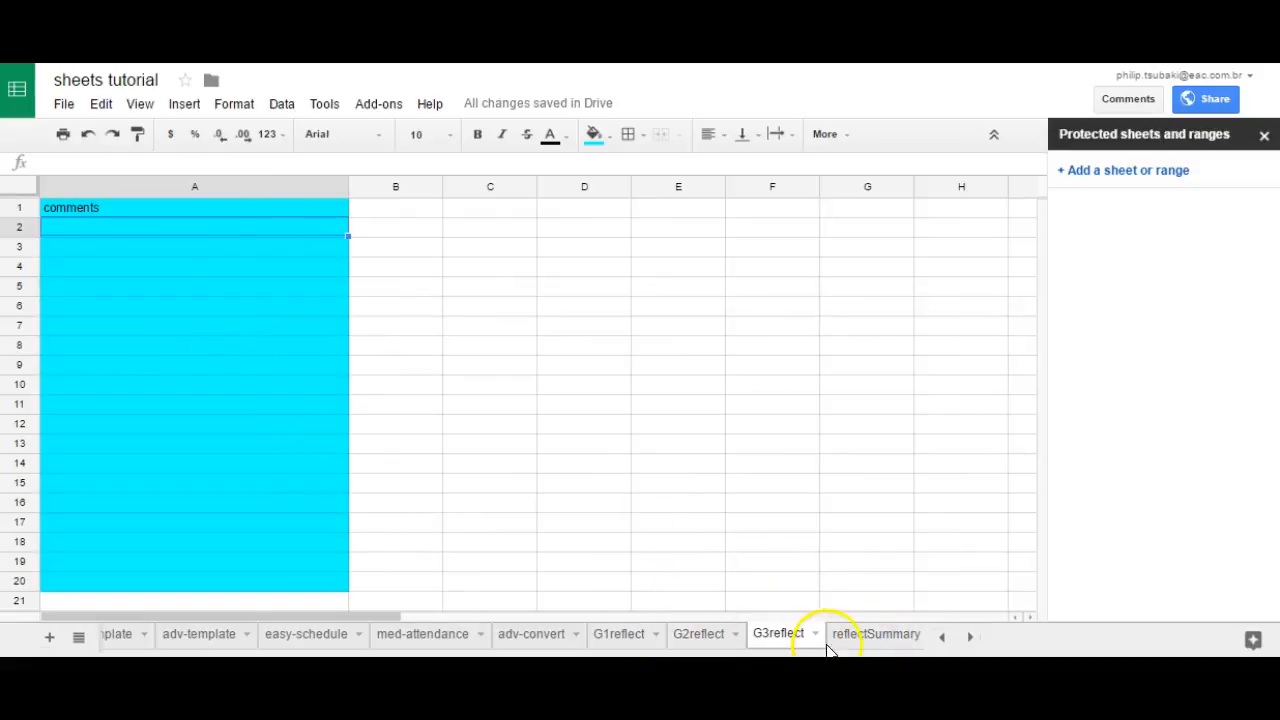
Step: On the reflectSummary sheet, enter the headings g1, g2 and g3 in cells A1, B1 and C1
{"action": "left_click", "coordinate": [617, 636]}
{"action": "left_click", "coordinate": [682, 636]}
{"action": "left_click", "coordinate": [852, 645]}
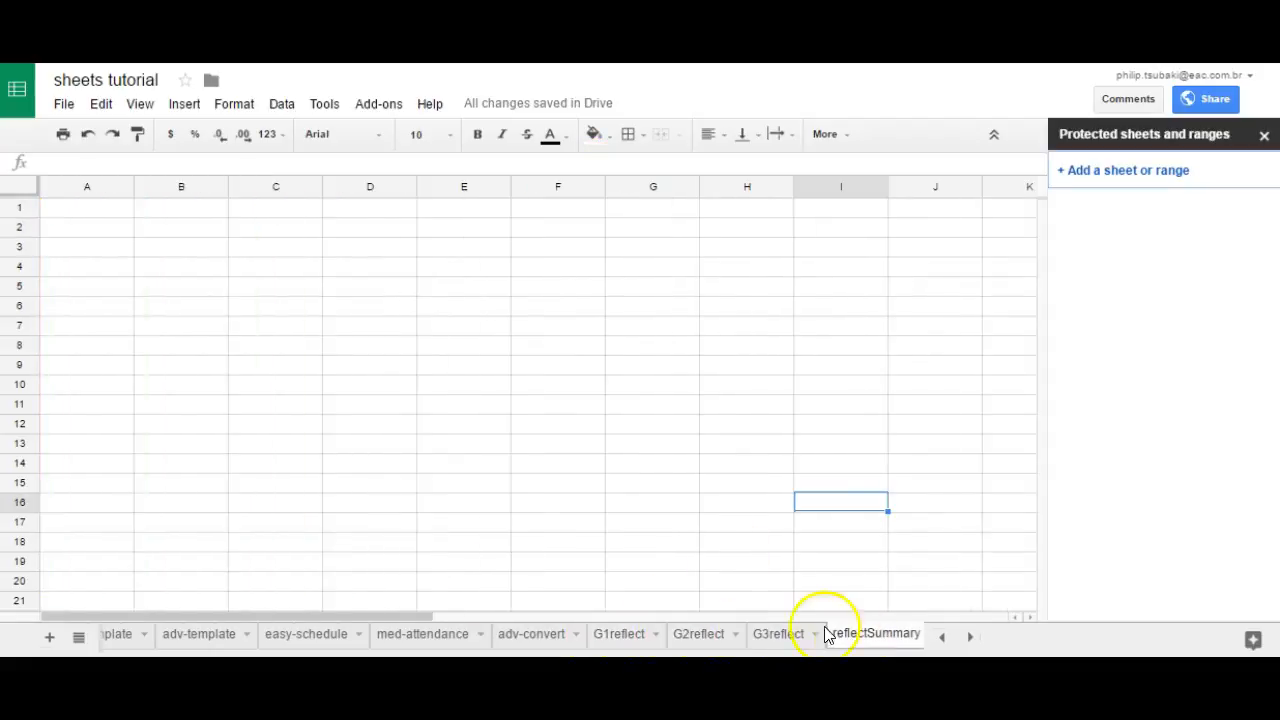
{"action": "key", "text": "ctrl+Home"}
{"action": "type", "text": "g1"}
{"action": "key", "text": "Tab"}
{"action": "type", "text": "g2"}
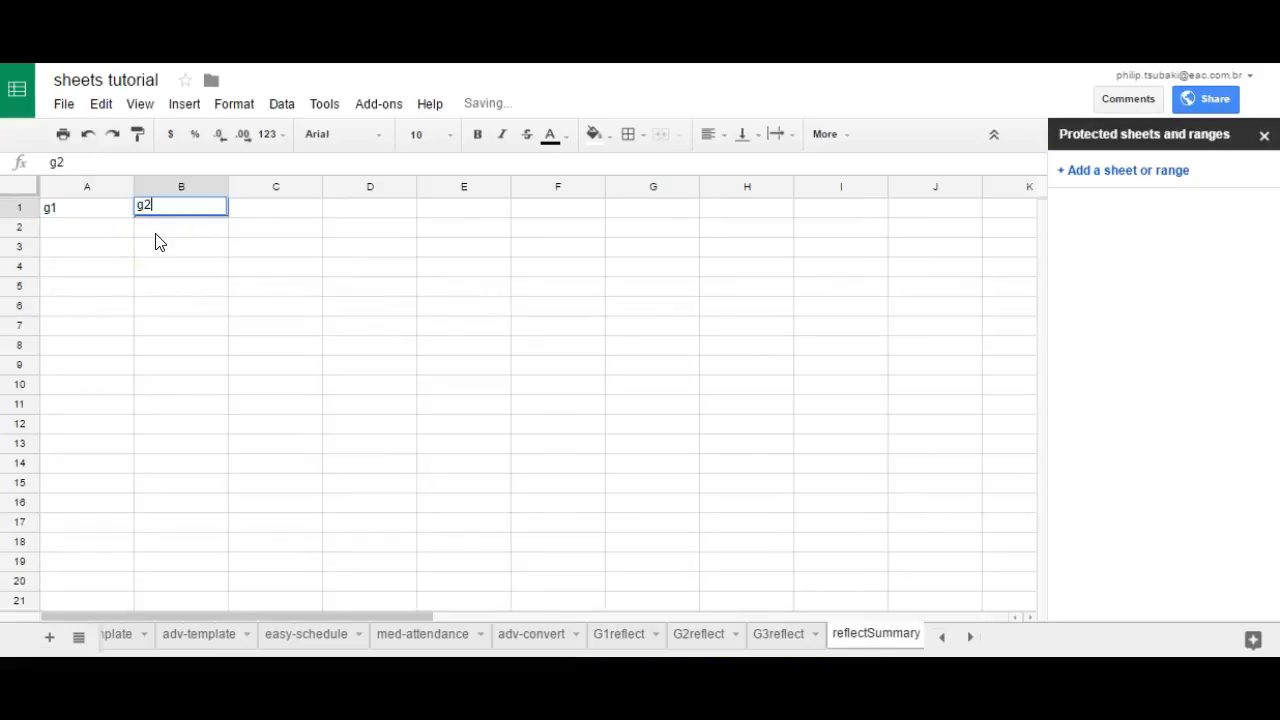
{"action": "key", "text": "Tab"}
{"action": "type", "text": "g3"}
{"action": "key", "text": "Return"}
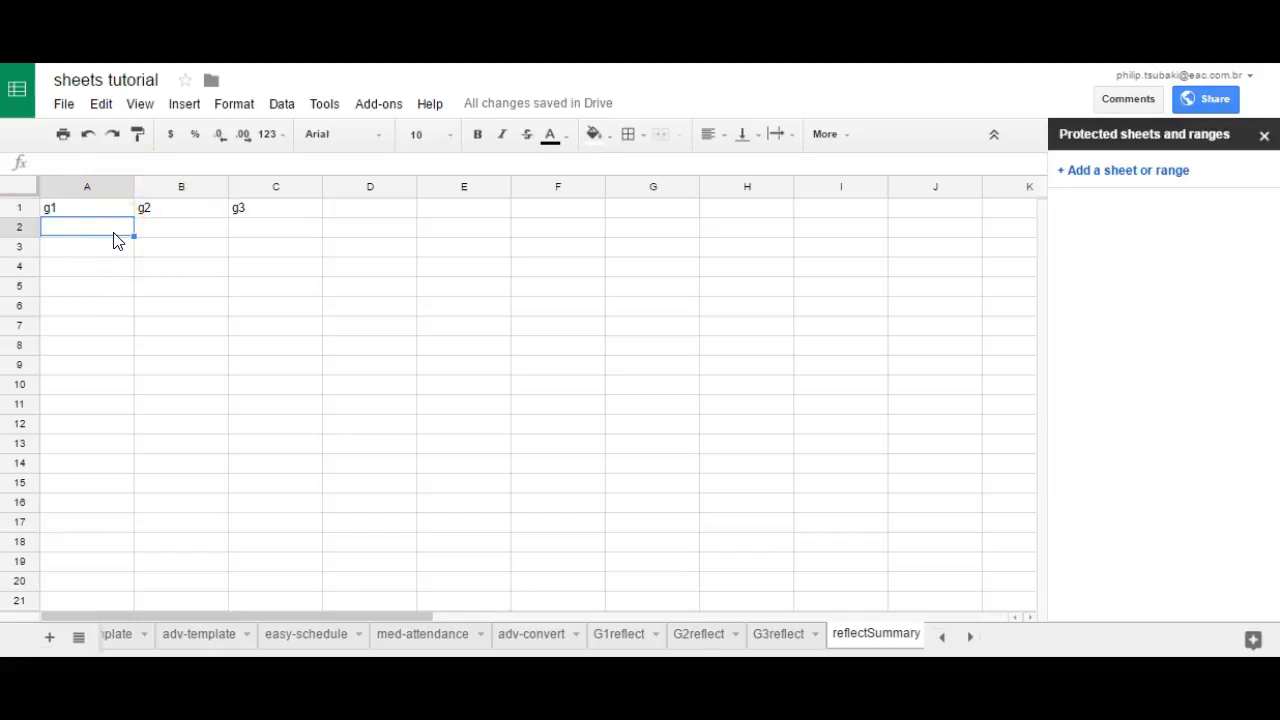
Step: Enter the formula =G1reflect!A2 in cell A2 of the reflectSummary sheet
{"action": "left_click_drag", "start_coordinate": [100, 232], "coordinate": [86, 594]}
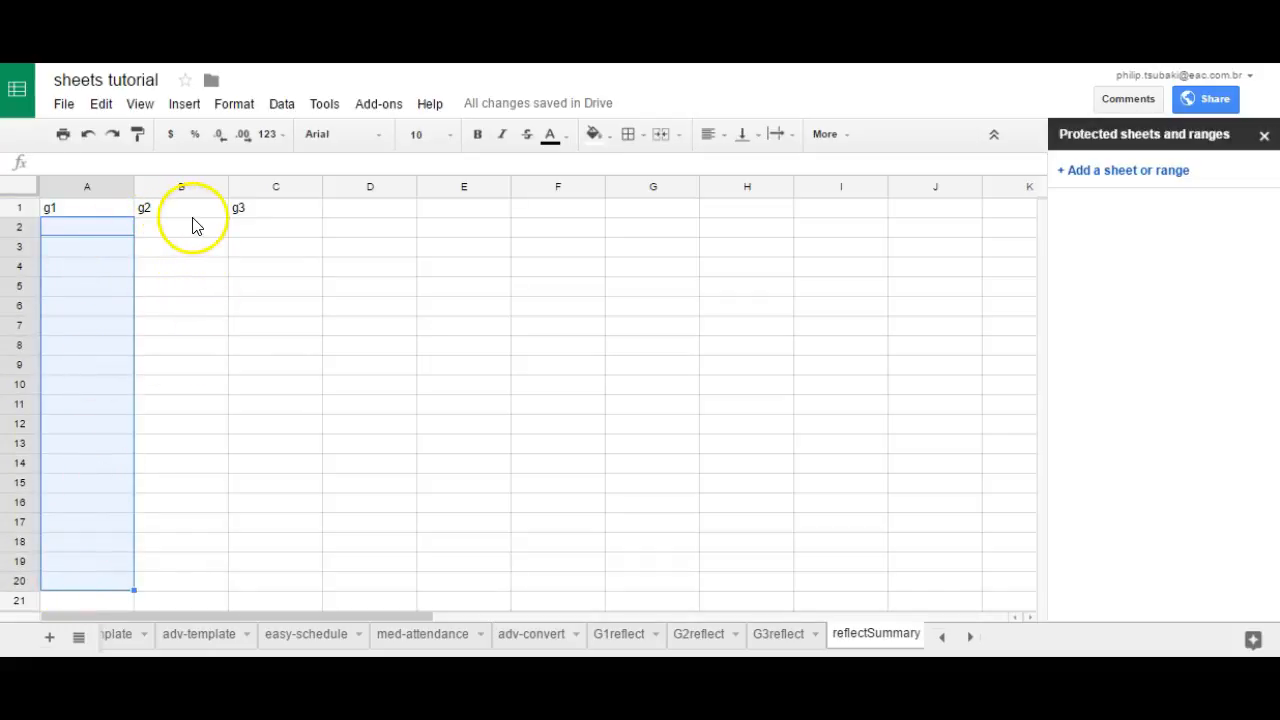
{"action": "left_click", "coordinate": [108, 232]}
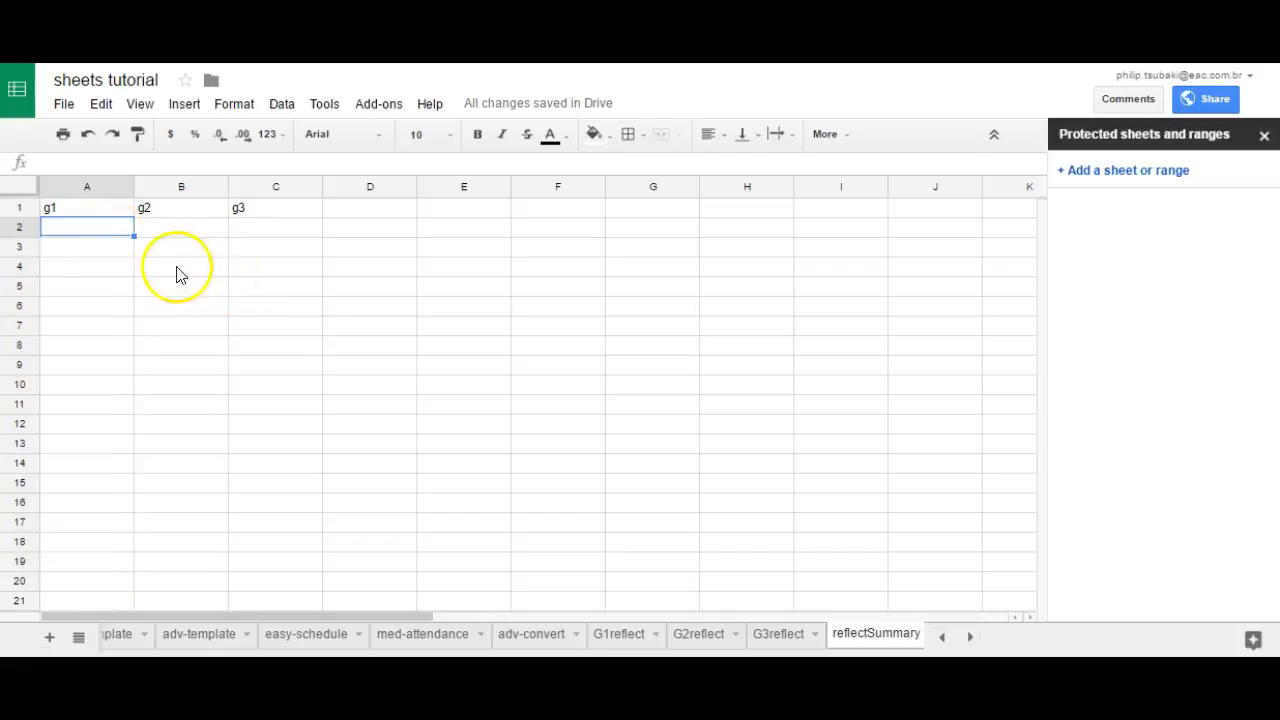
{"action": "type", "text": "=G1reflect!A2"}
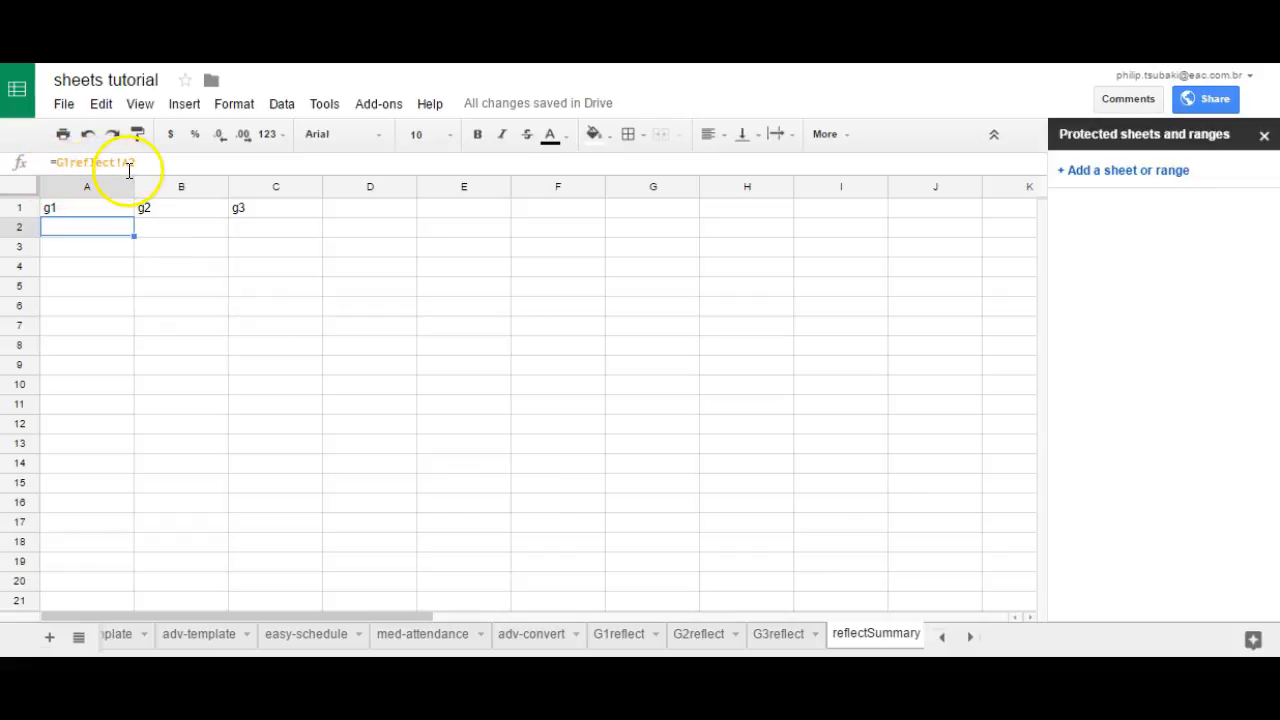
{"action": "key", "text": "Return"}
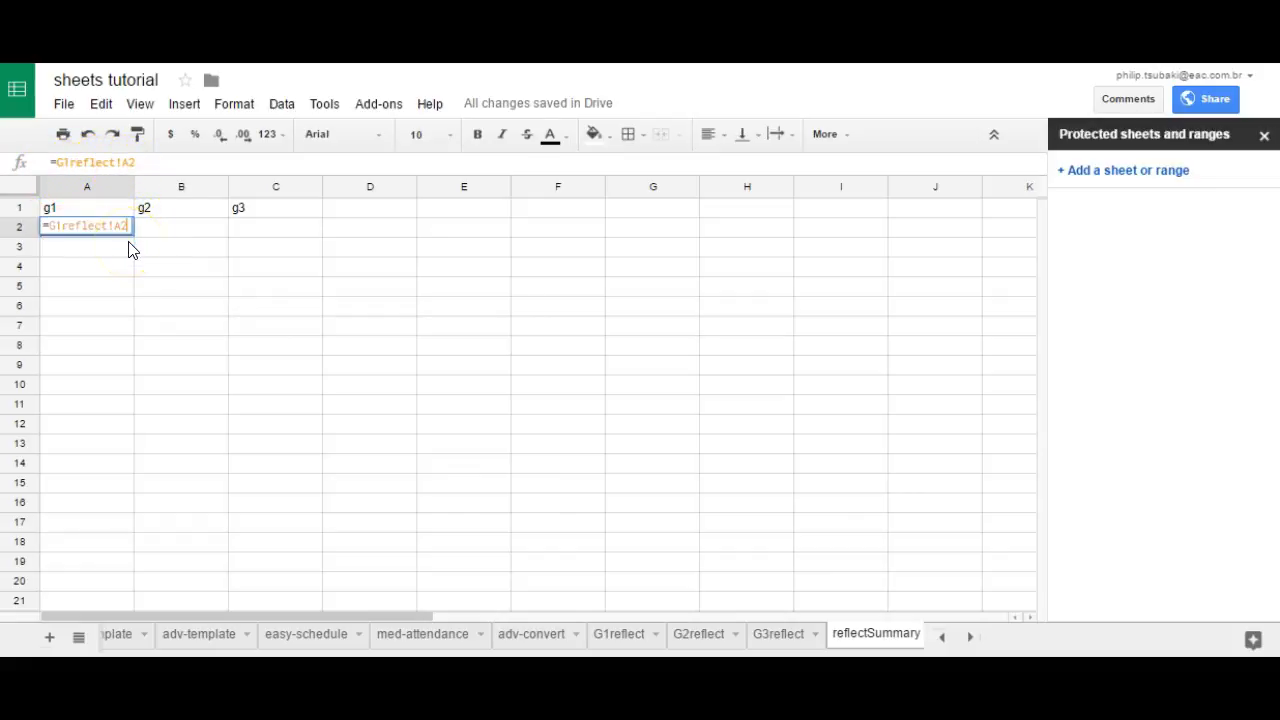
{"action": "key", "text": "Escape"}
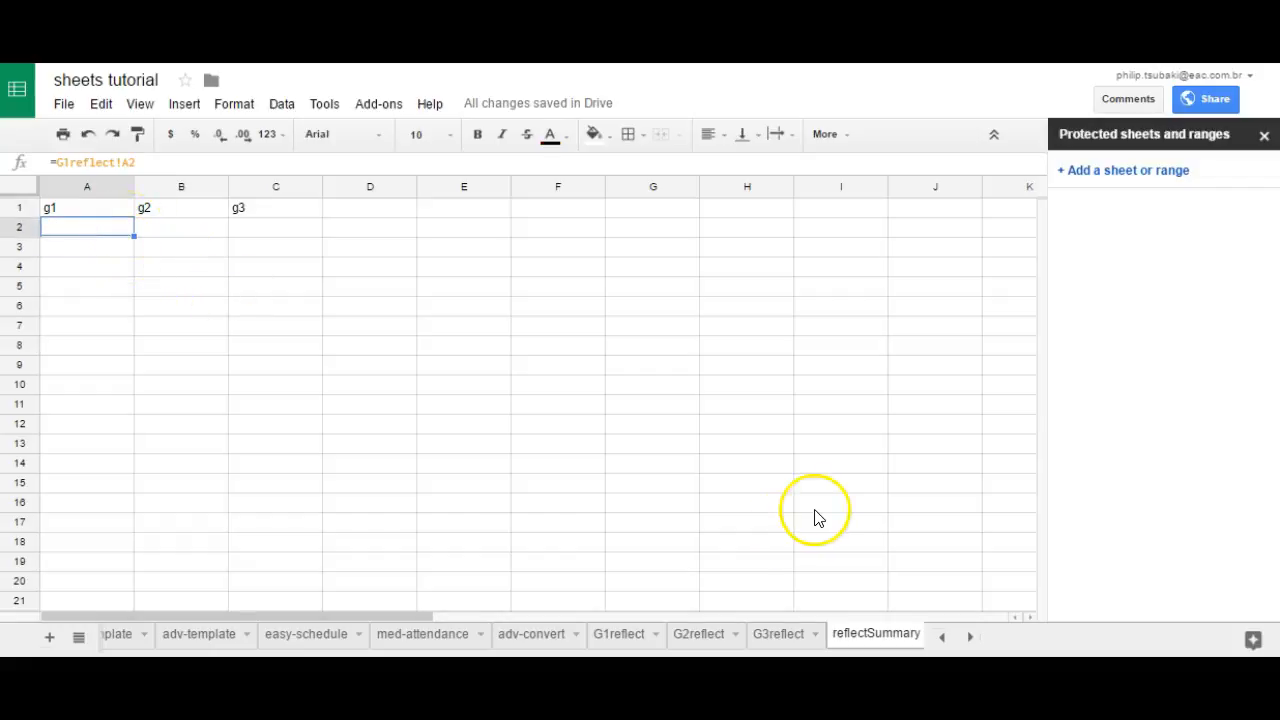
Step: Enter the sample comment "i hate that idea" in cell A2 of the G1reflect sheet
{"action": "left_click", "coordinate": [634, 638]}
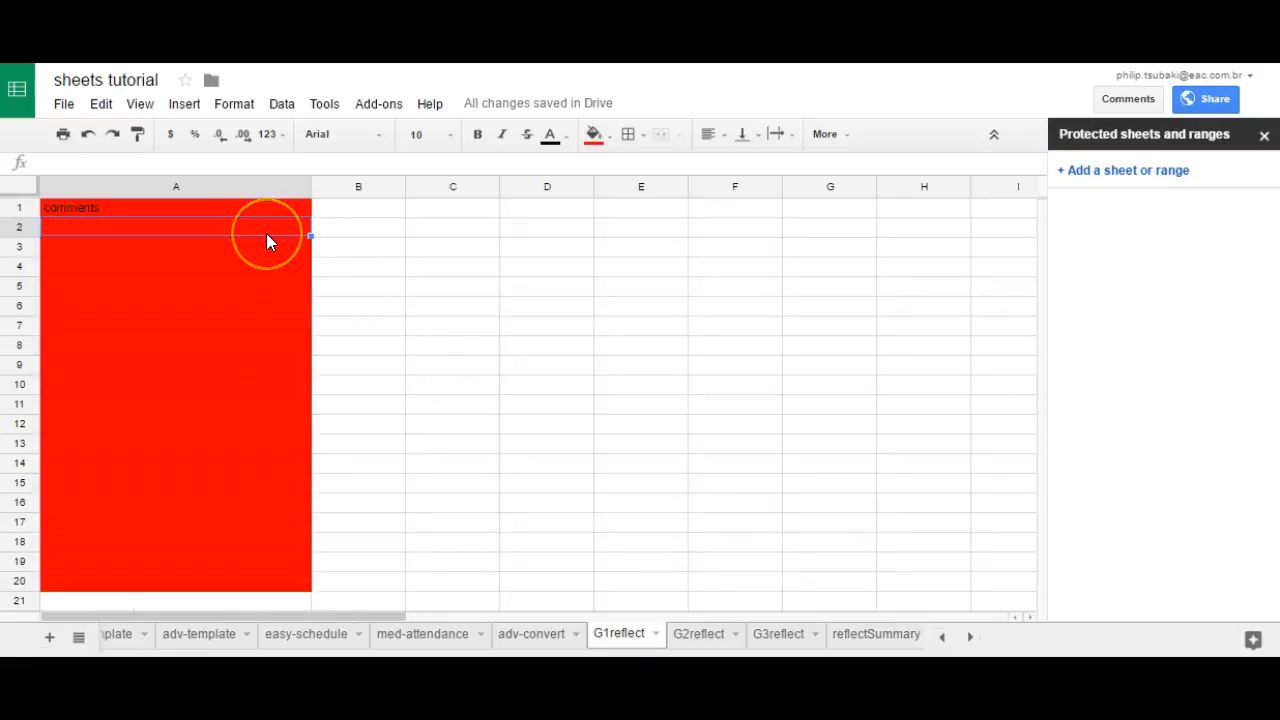
{"action": "type", "text": "i h"}
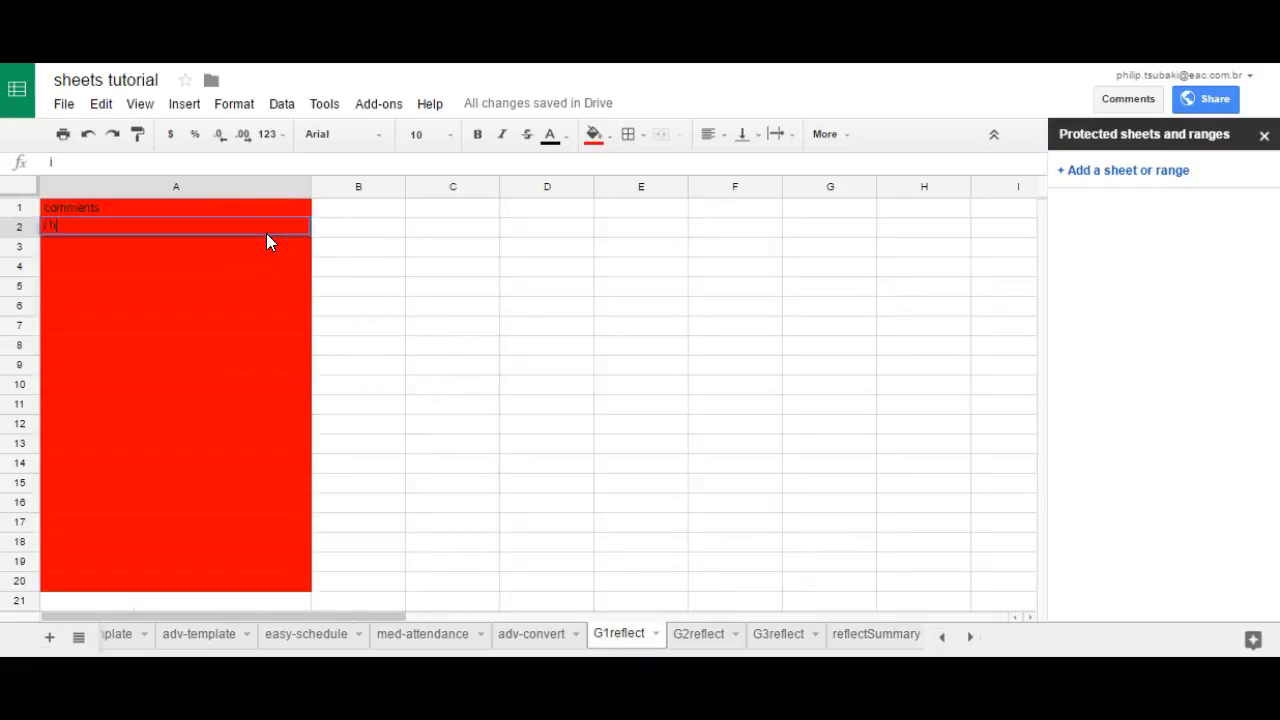
{"action": "type", "text": "ate that id"}
{"action": "key", "text": "BackSpace"}
{"action": "key", "text": "BackSpace"}
{"action": "key", "text": "BackSpace"}
{"action": "key", "text": "BackSpace"}
{"action": "type", "text": "at idea"}
{"action": "key", "text": "Return"}
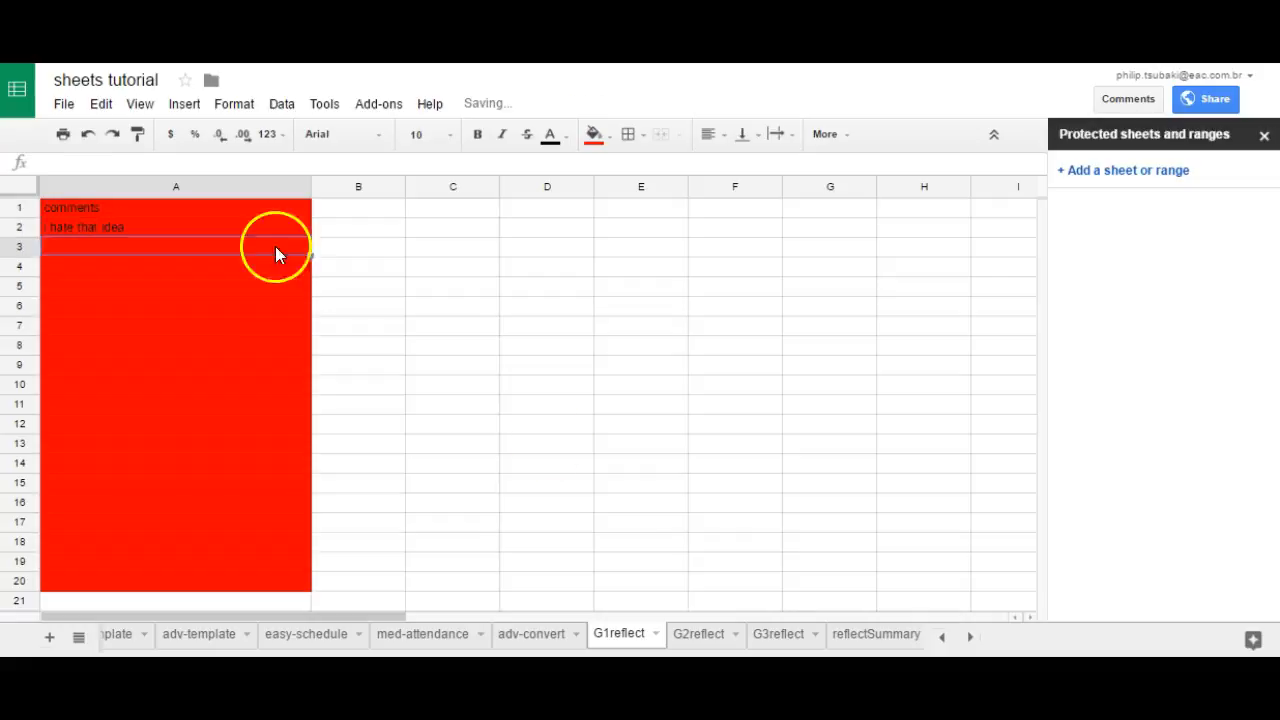
Step: On the reflectSummary sheet, fill the A2 formula down column A through cell A20
{"action": "left_click", "coordinate": [866, 641]}
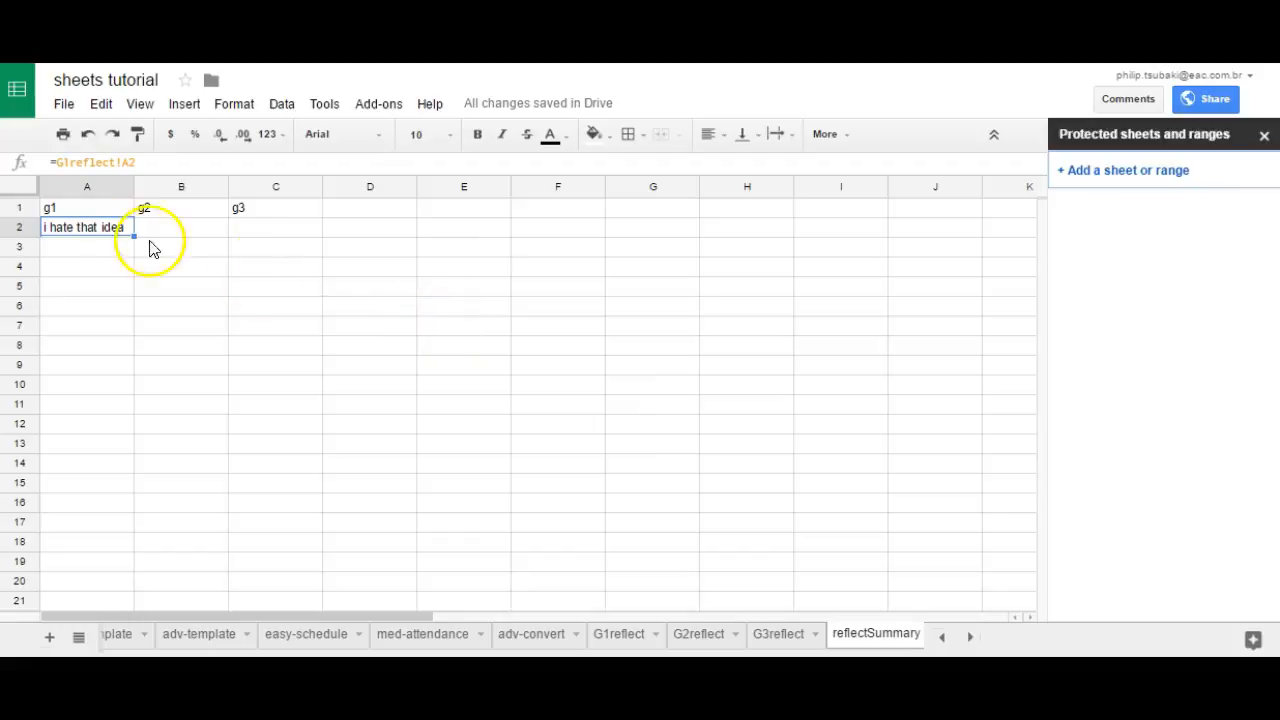
{"action": "left_click", "coordinate": [108, 237]}
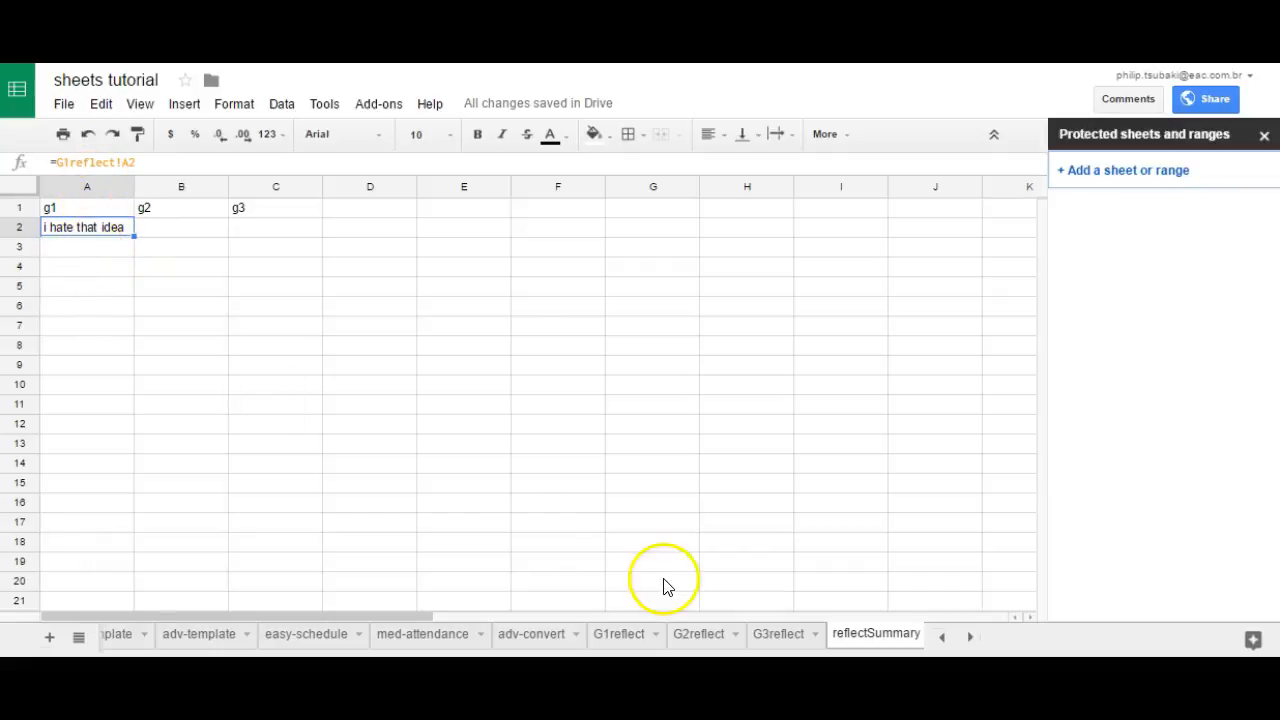
{"action": "left_click", "coordinate": [630, 636]}
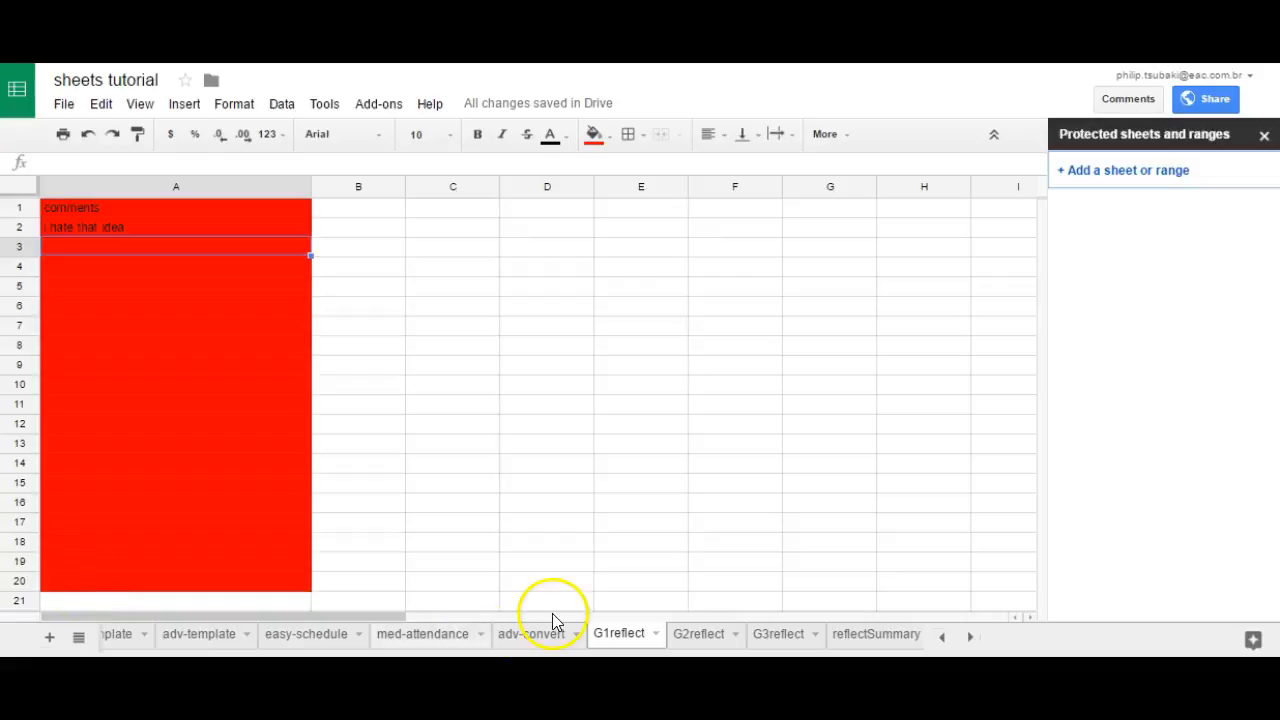
{"action": "left_click", "coordinate": [845, 640]}
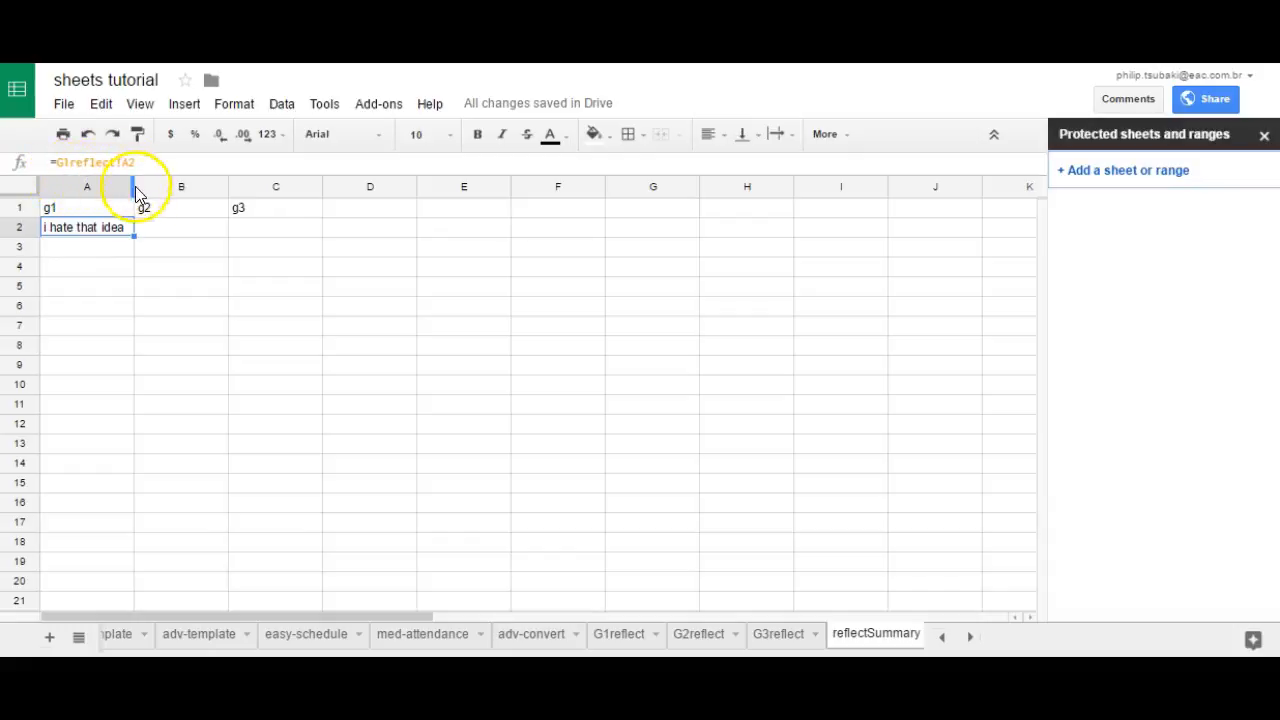
{"action": "left_click_drag", "start_coordinate": [133, 236], "coordinate": [130, 577]}
{"action": "left_click_drag", "start_coordinate": [128, 578], "coordinate": [129, 585]}
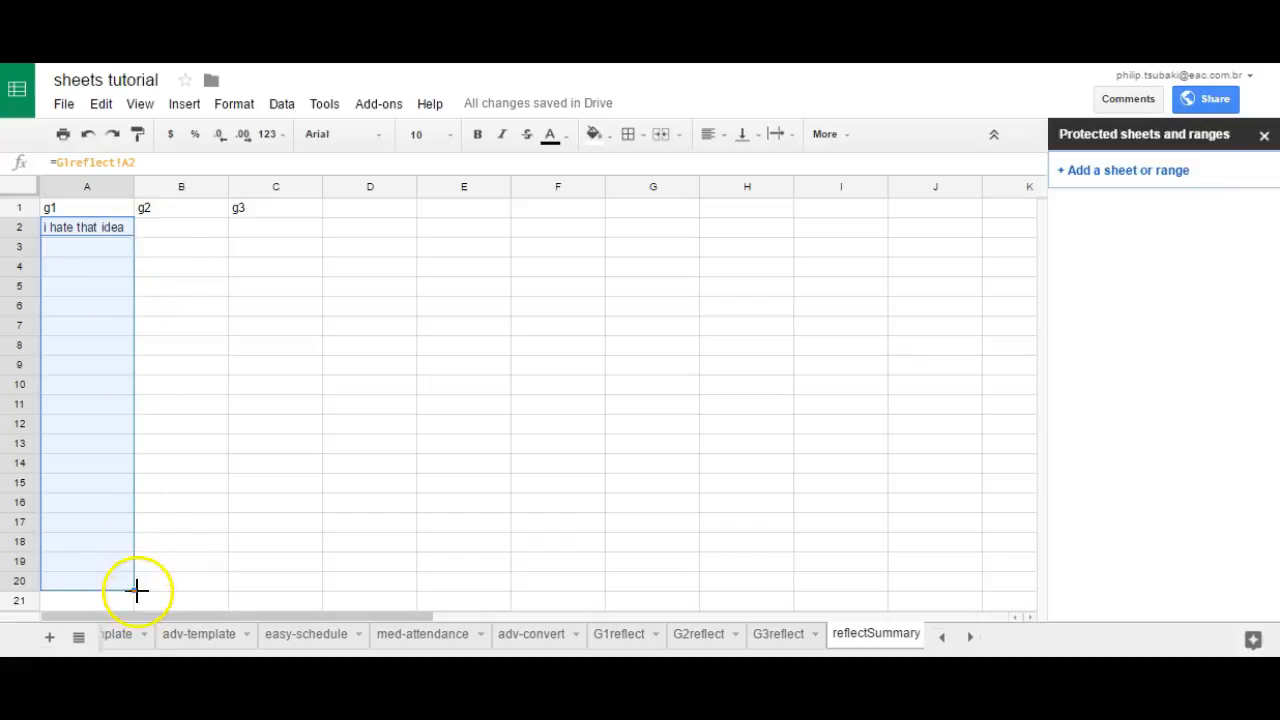
Step: Enter the sample comment "this is the last comment" in cell A20 of the G1reflect sheet
{"action": "left_click", "coordinate": [620, 636]}
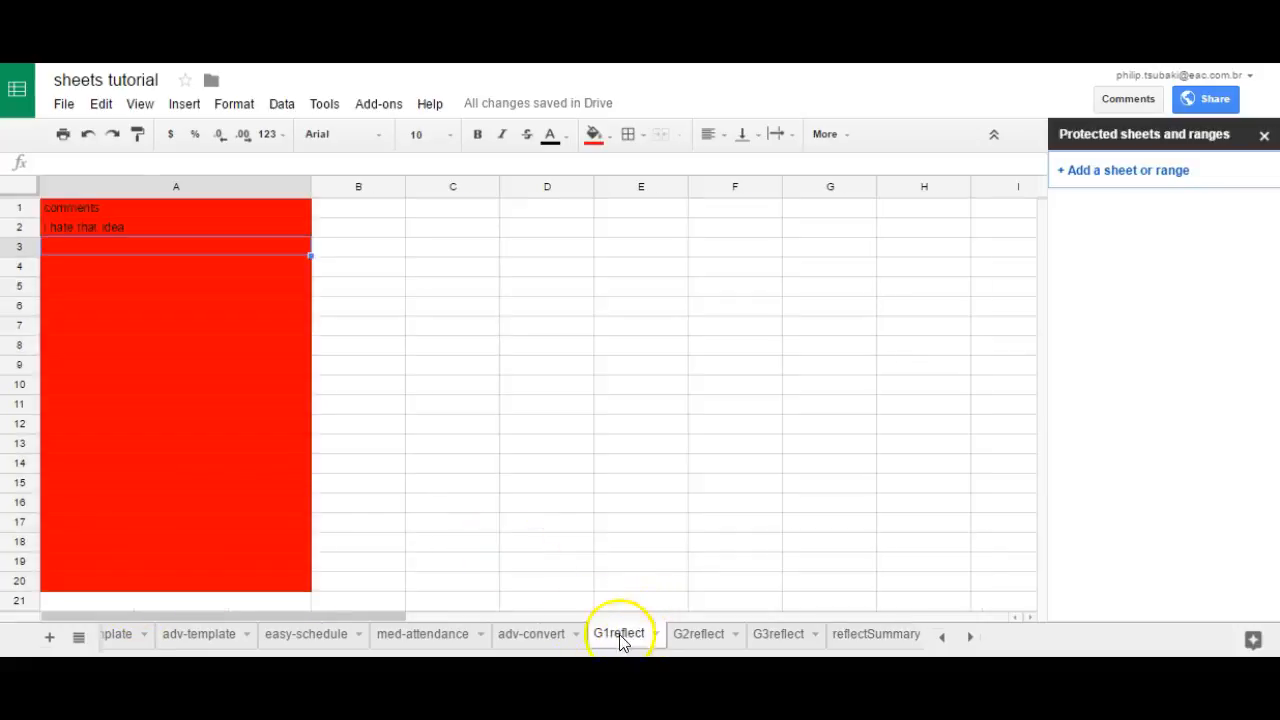
{"action": "left_click", "coordinate": [213, 522]}
{"action": "left_click", "coordinate": [203, 562]}
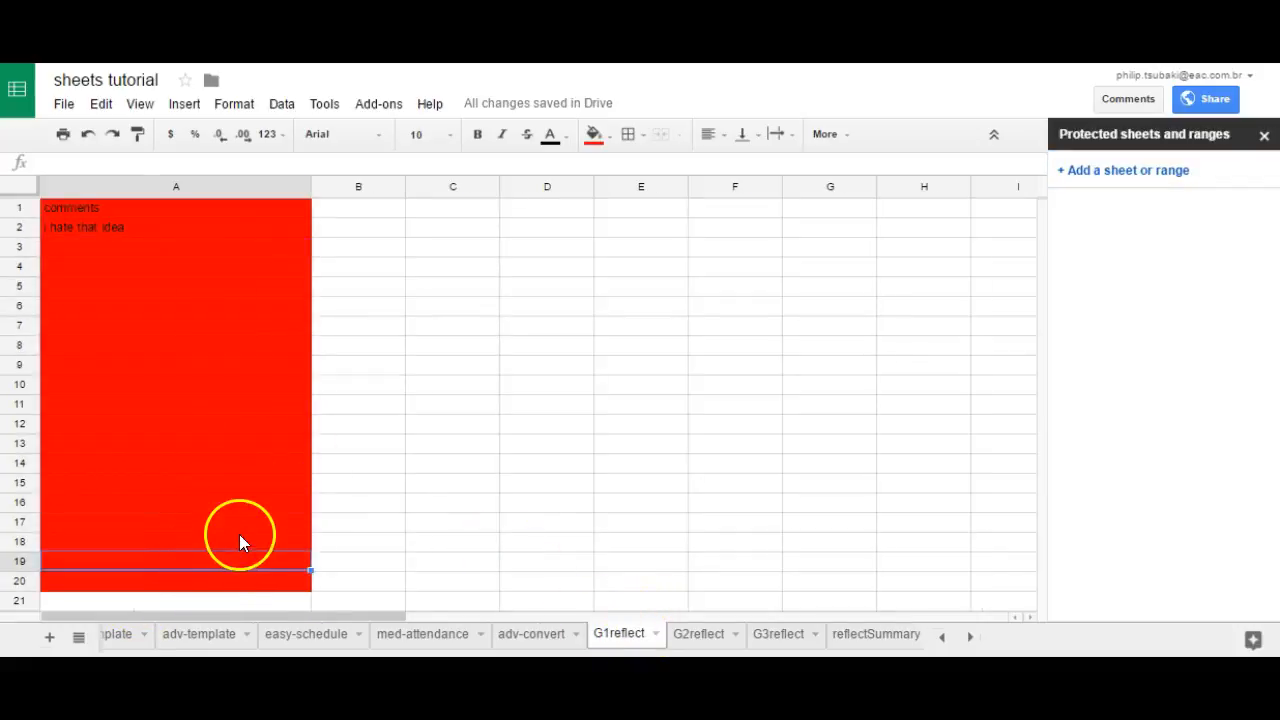
{"action": "left_click", "coordinate": [219, 584]}
{"action": "type", "text": "this is the last omment"}
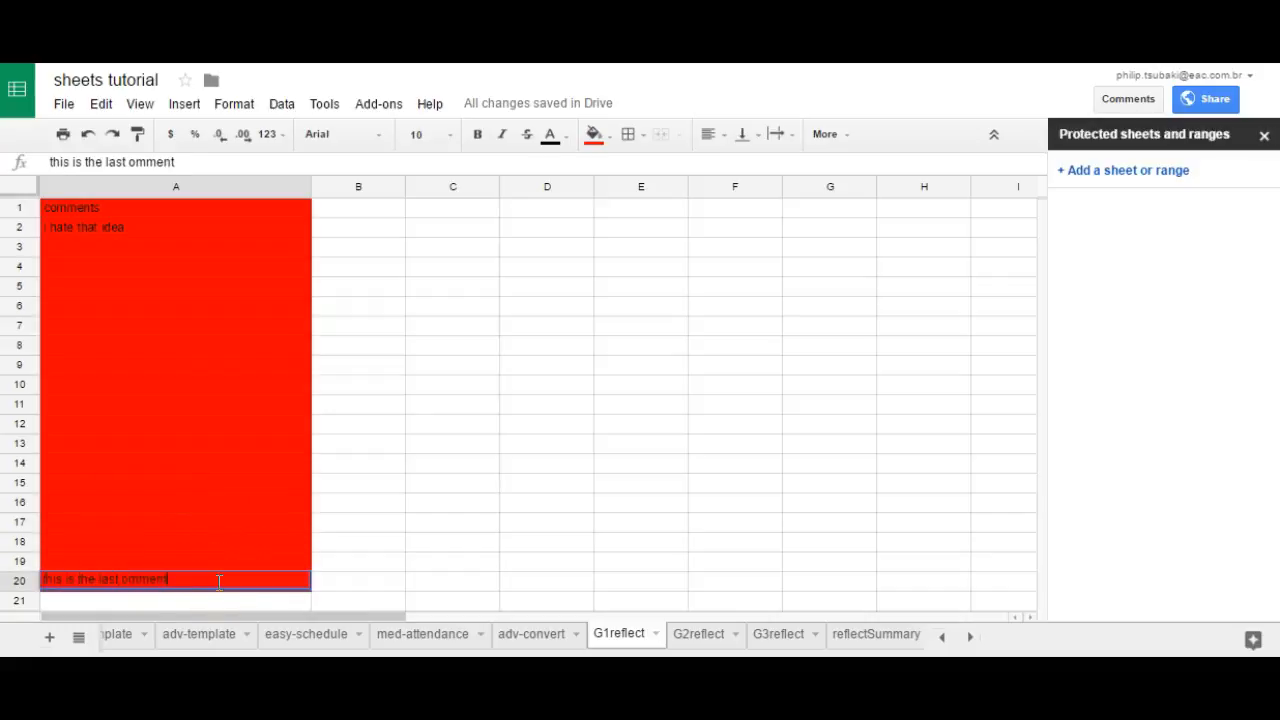
{"action": "key", "text": "Return"}
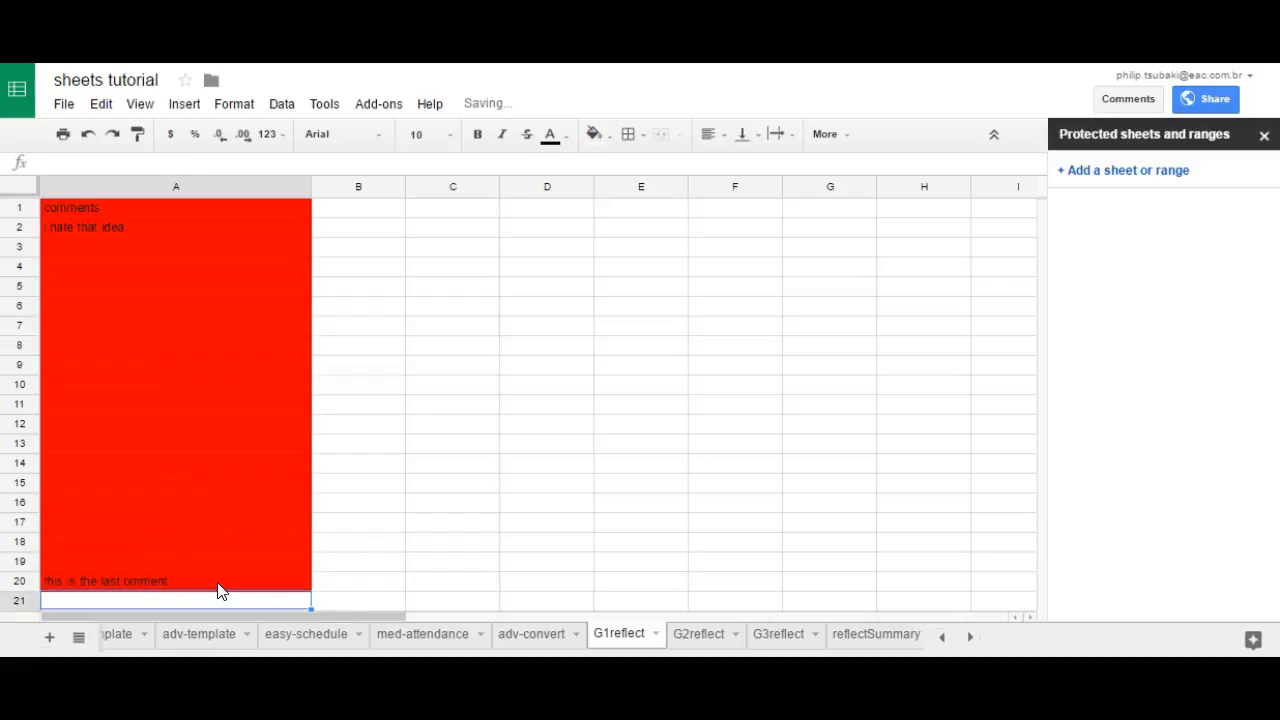
{"action": "left_click", "coordinate": [152, 585]}
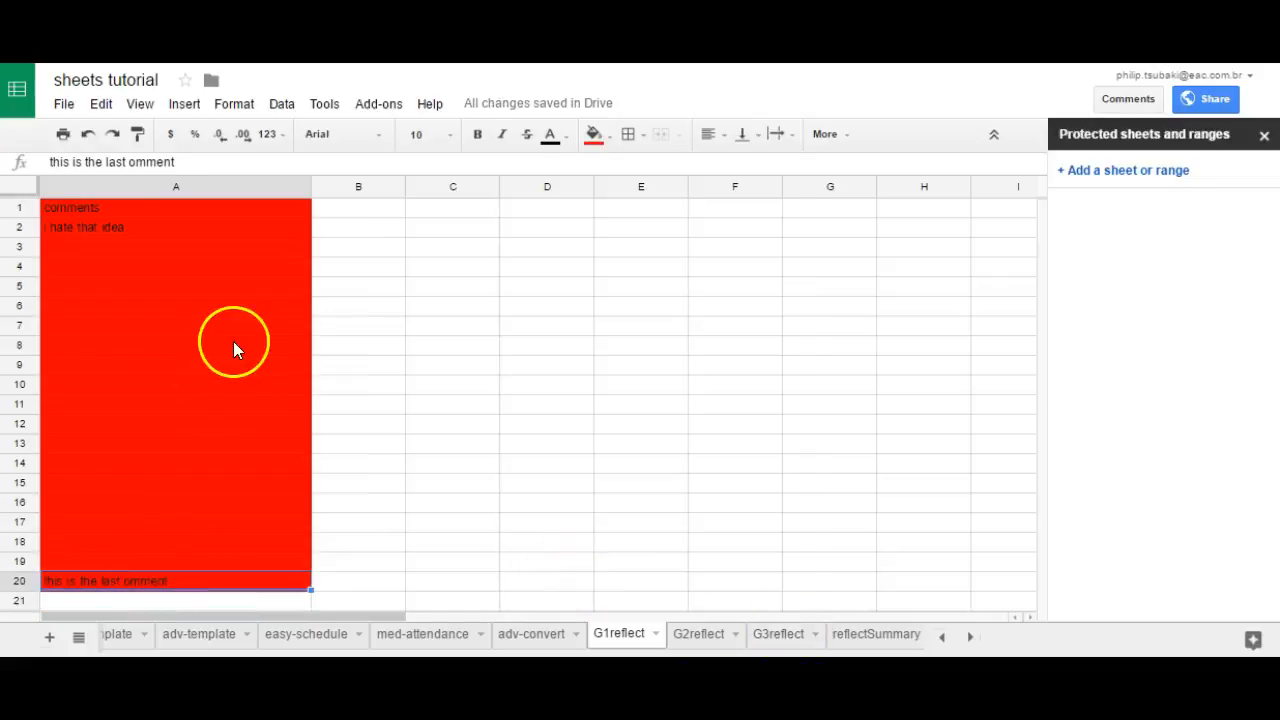
{"action": "left_click", "coordinate": [131, 162]}
{"action": "type", "text": "c"}
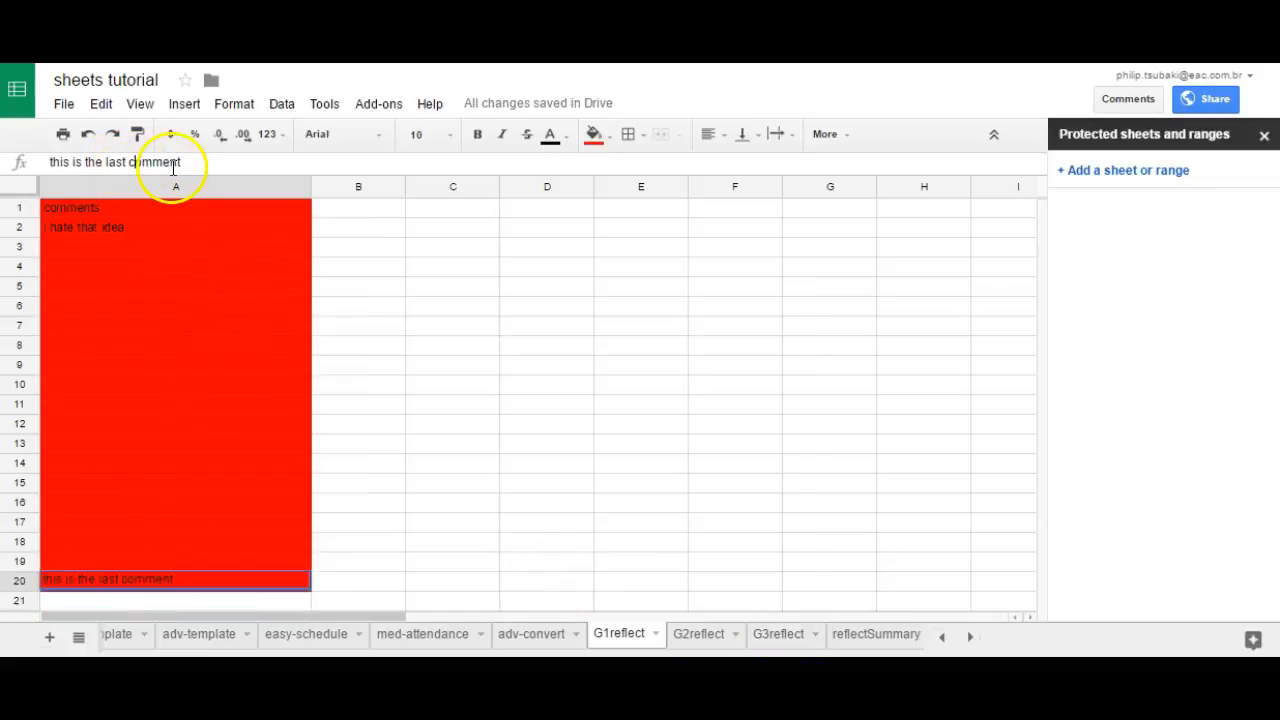
{"action": "key", "text": "Return"}
Step: Enter the formula =G2reflect!A2 in cell B2 of the reflectSummary sheet
{"action": "left_click", "coordinate": [876, 634]}
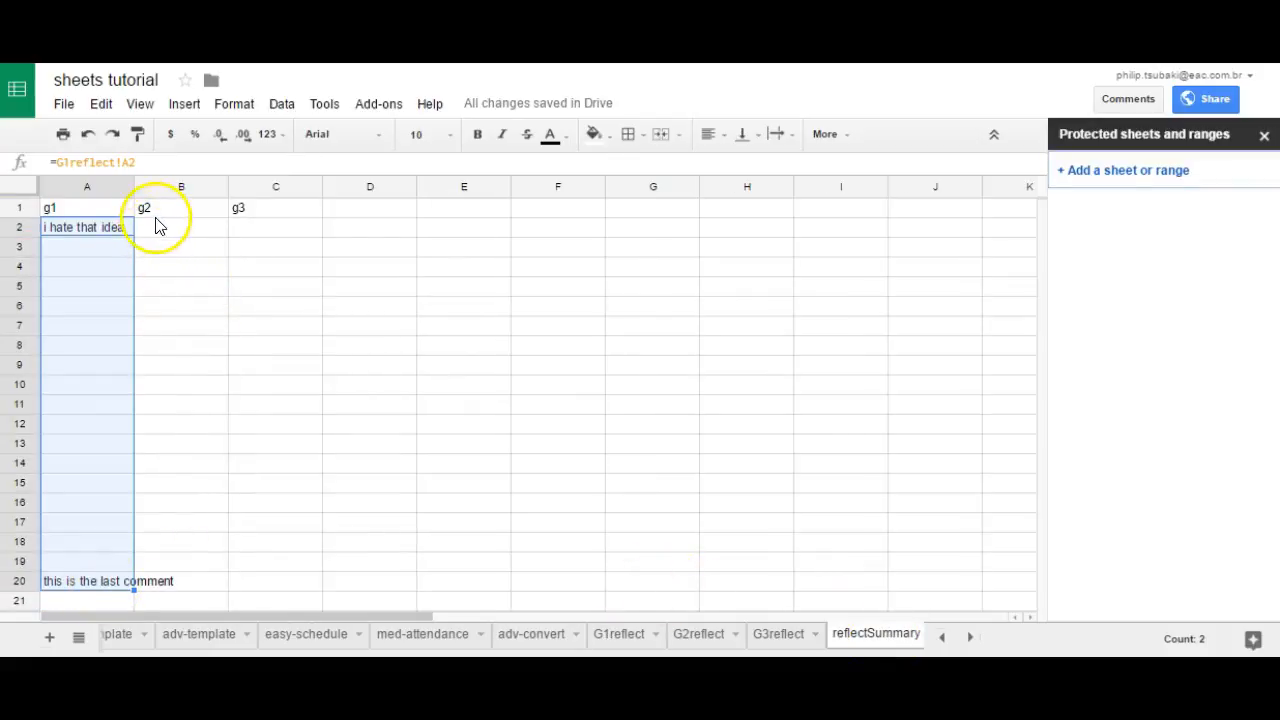
{"action": "left_click", "coordinate": [205, 229]}
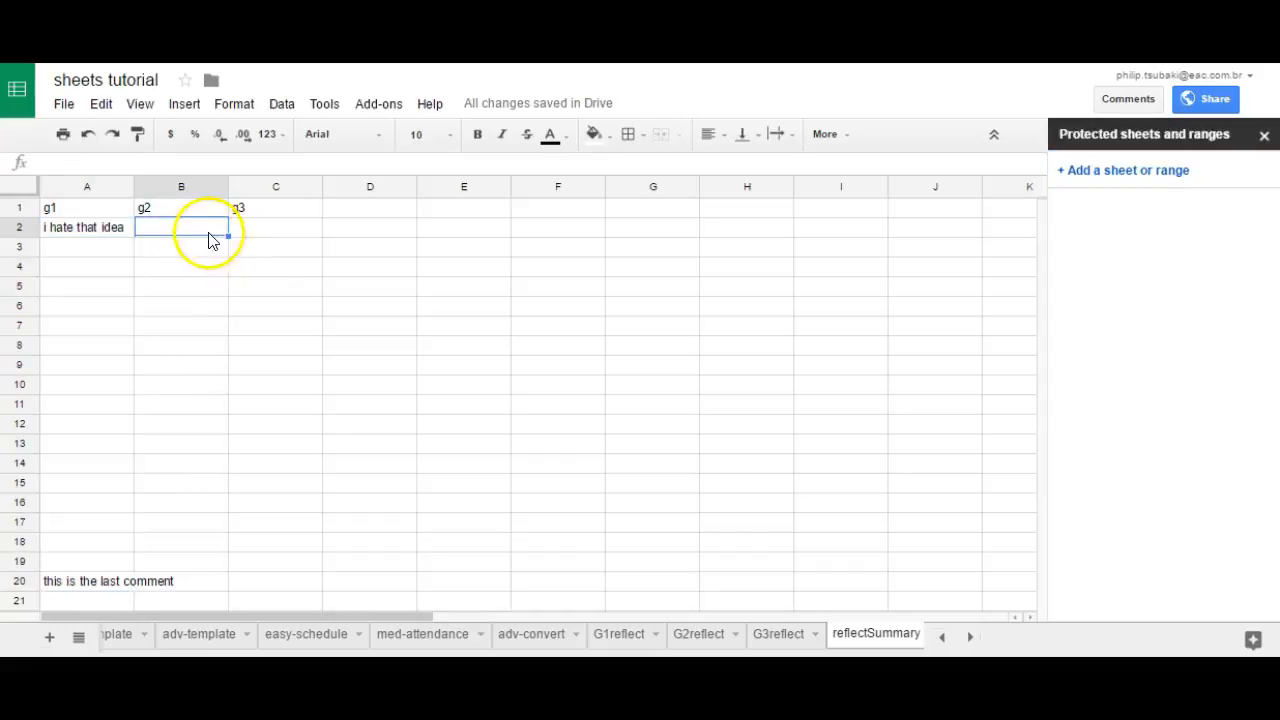
{"action": "type", "text": "="}
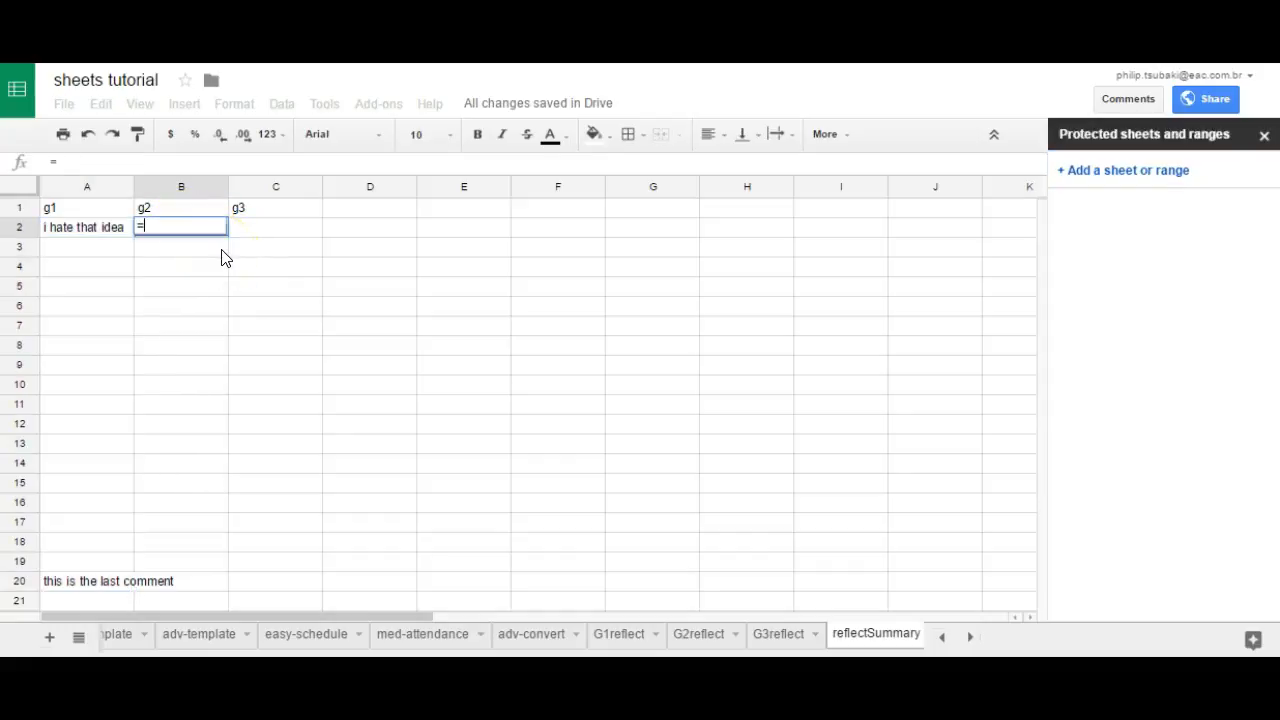
{"action": "type", "text": "G2reflect!"}
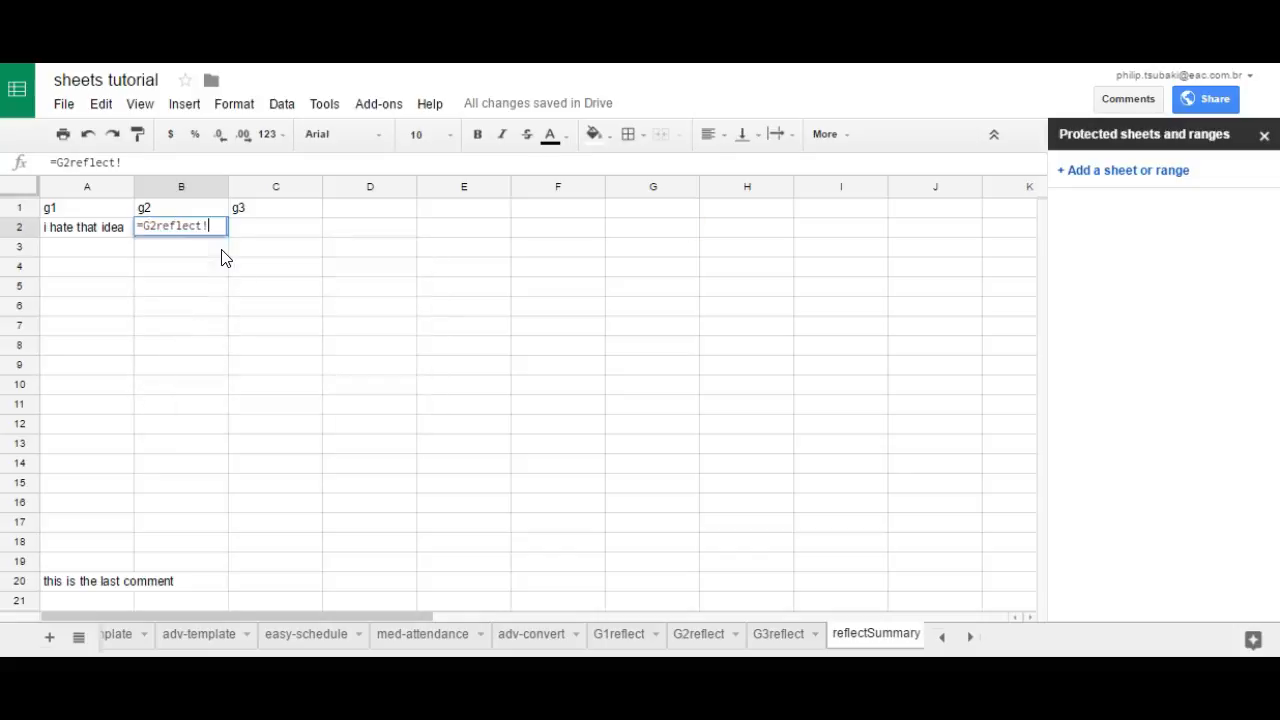
{"action": "type", "text": "A2"}
{"action": "key", "text": "Return"}
Step: Fill the B2 formula down column B through cell B20
{"action": "left_click", "coordinate": [218, 232]}
{"action": "left_click_drag", "start_coordinate": [228, 235], "coordinate": [220, 591]}
{"action": "left_click", "coordinate": [220, 563]}
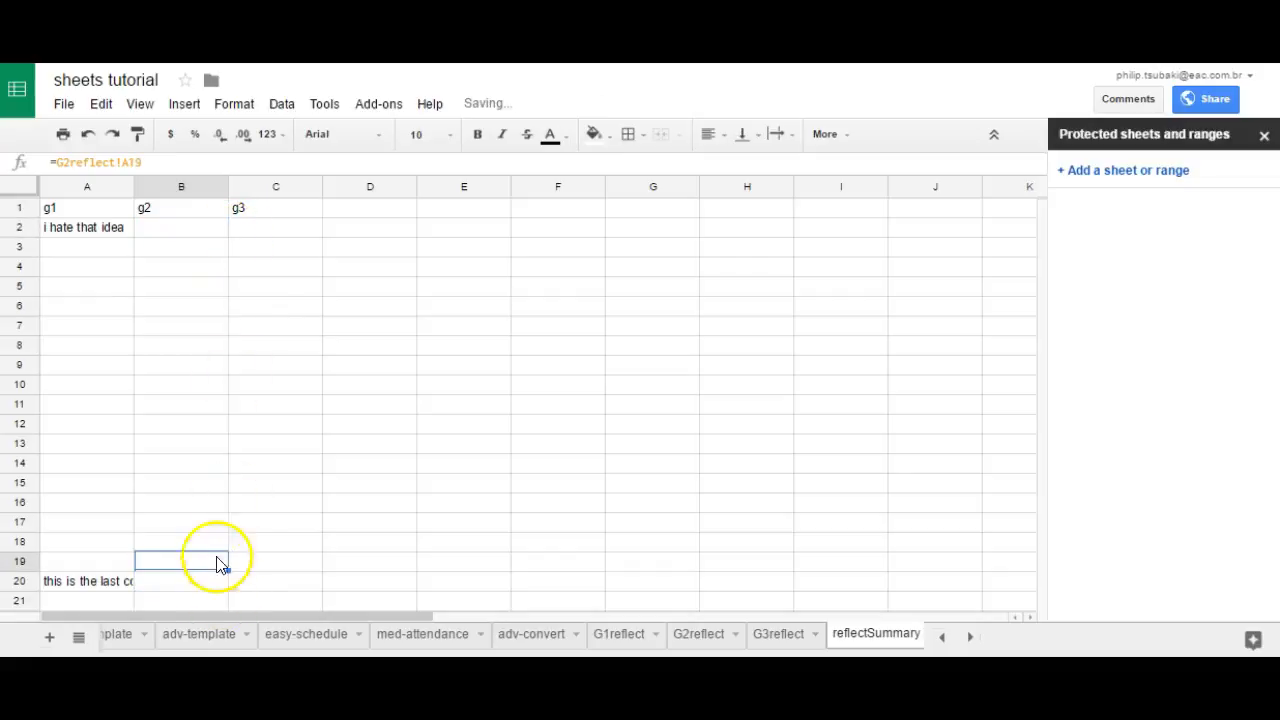
Step: Enter the formula =G3reflect!A2 in cell C2 of the reflectSummary sheet and fill it down column C through cell C20
{"action": "left_click", "coordinate": [266, 235]}
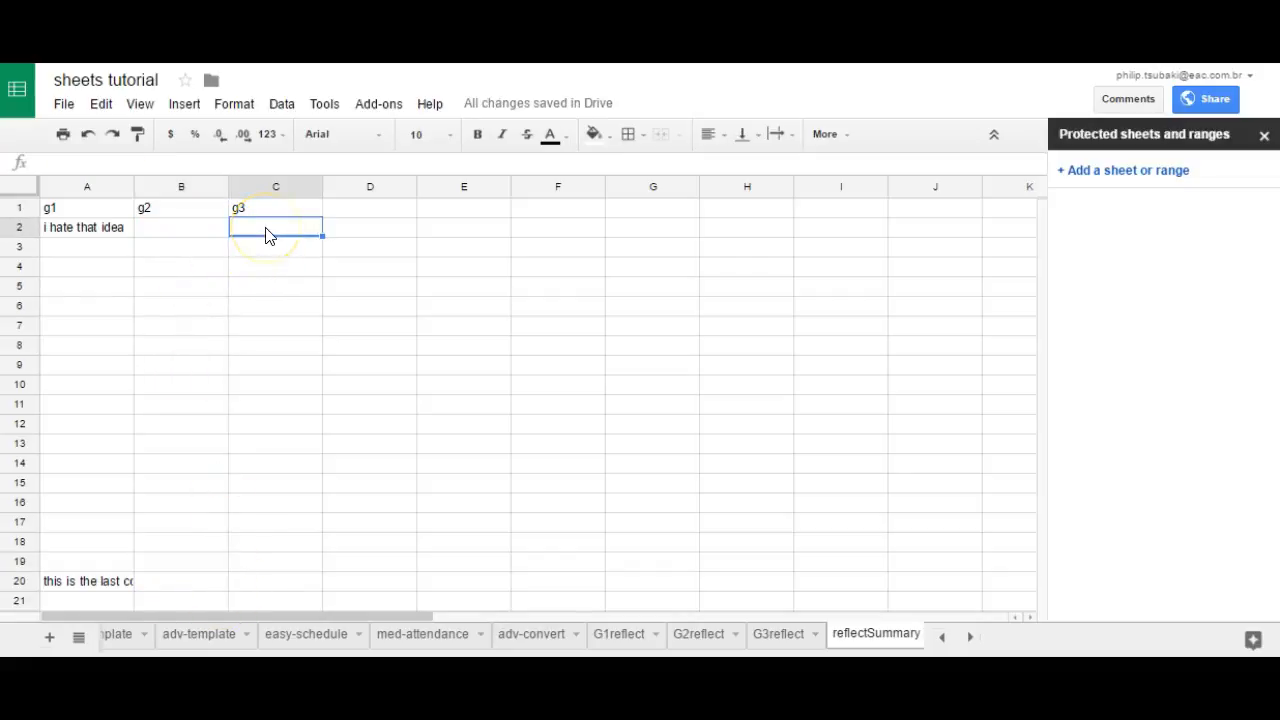
{"action": "type", "text": "="}
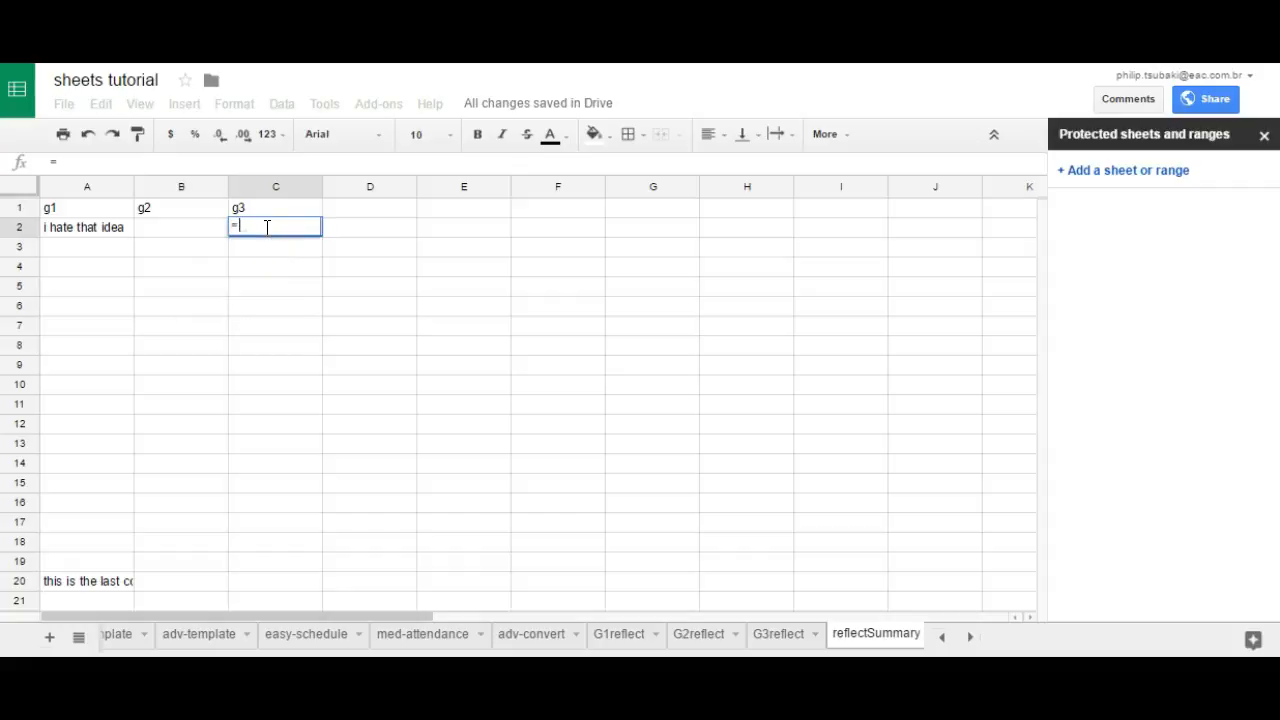
{"action": "type", "text": "G3reflect!A2"}
{"action": "key", "text": "Return"}
{"action": "left_click", "coordinate": [266, 229]}
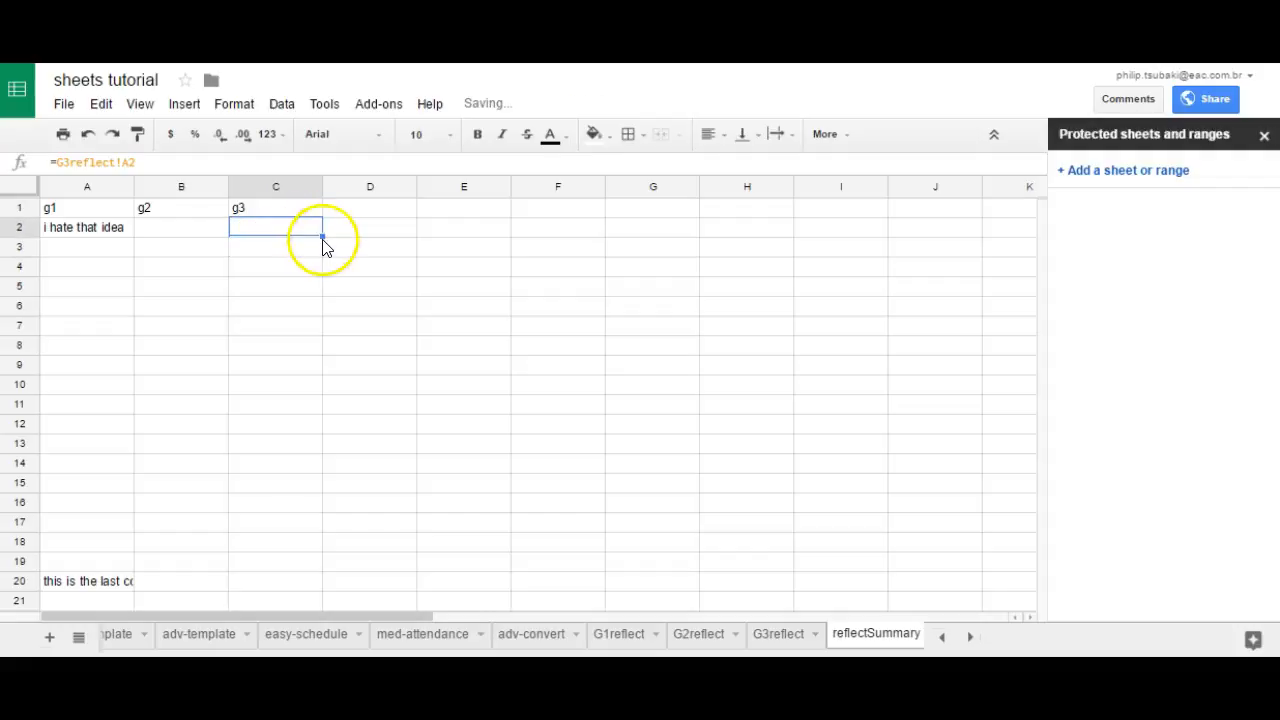
{"action": "left_click_drag", "start_coordinate": [322, 238], "coordinate": [310, 587]}
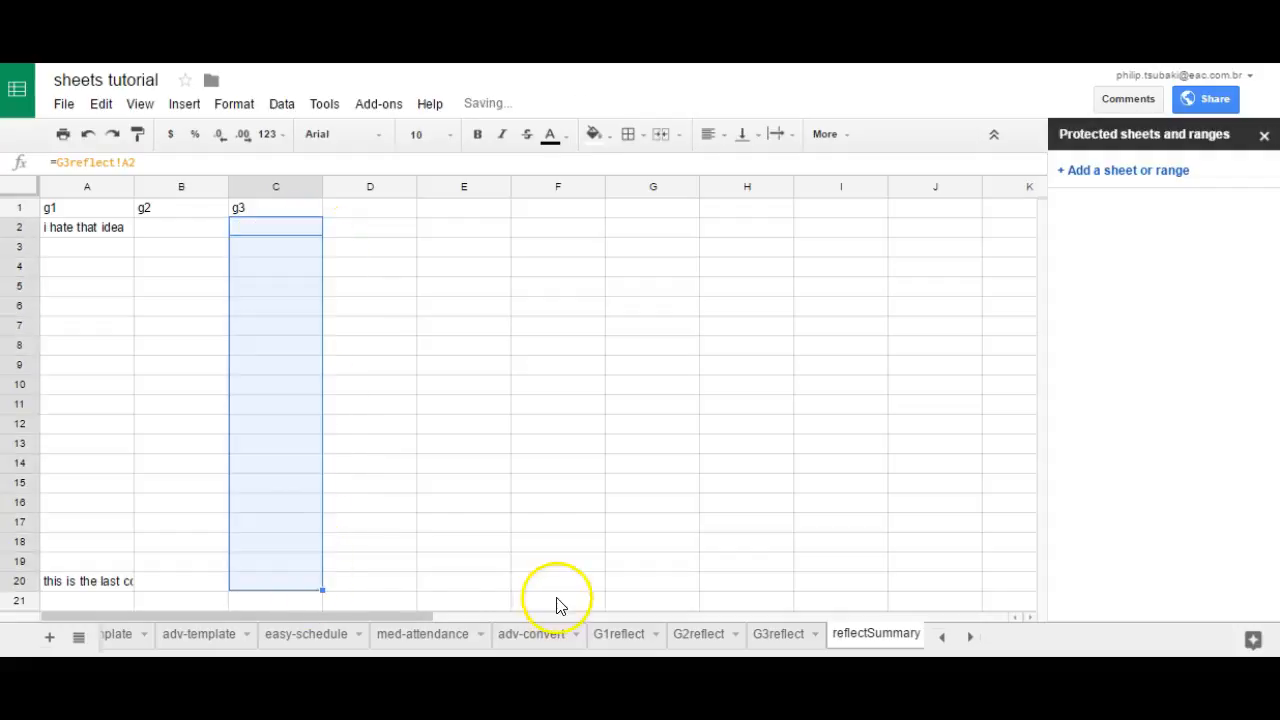
Step: Enter the sample comment "hi there" in cell A9 of the G3reflect sheet and check column C of the reflectSummary sheet
{"action": "left_click", "coordinate": [780, 640]}
{"action": "left_click", "coordinate": [175, 365]}
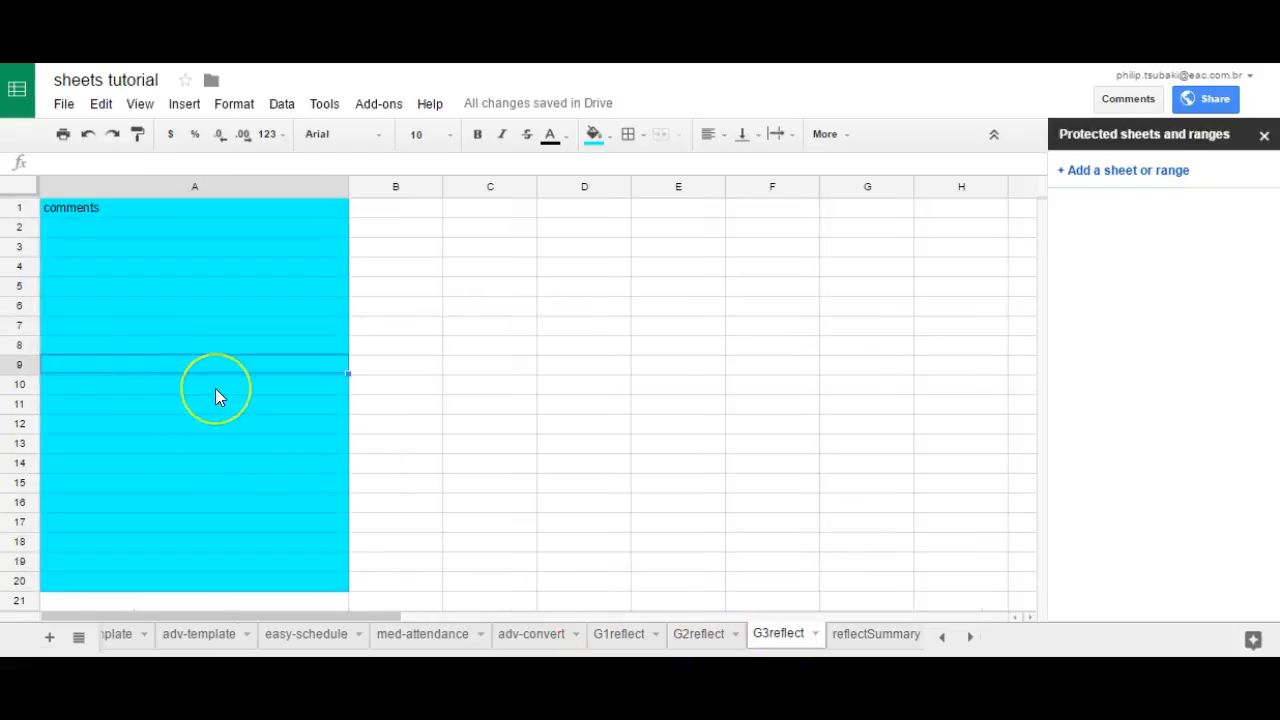
{"action": "type", "text": "hi there"}
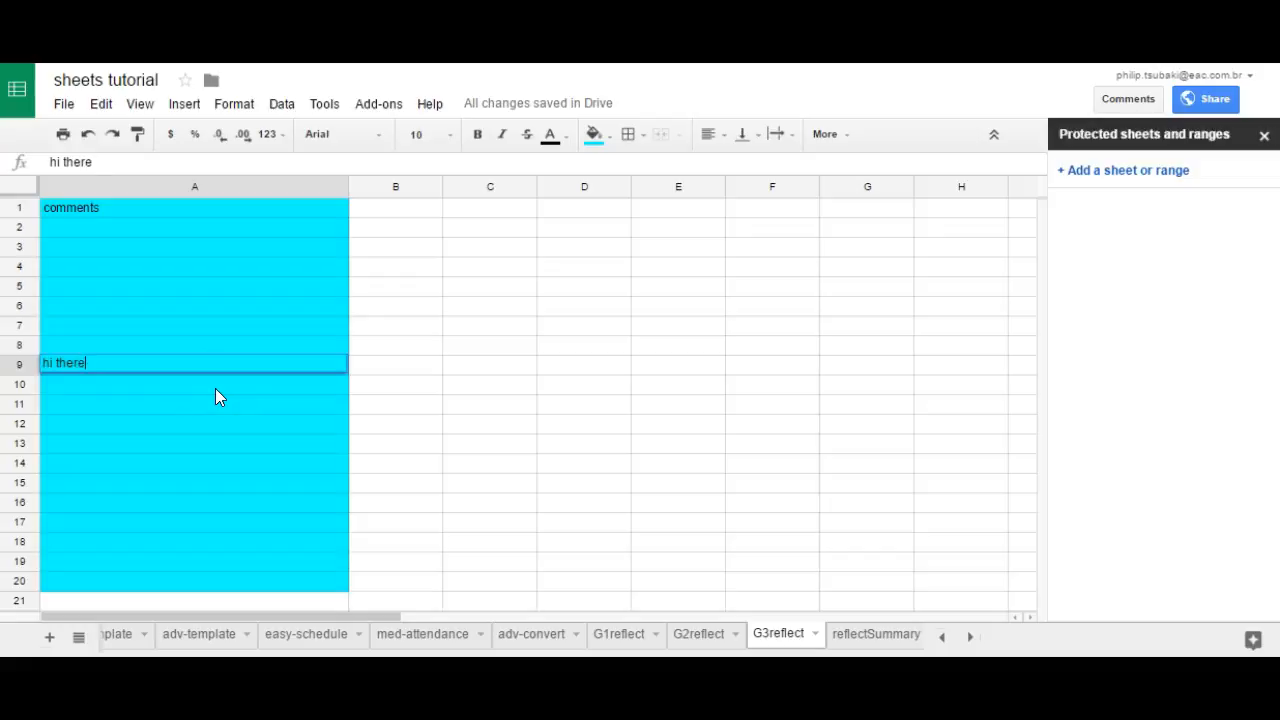
{"action": "key", "text": "Return"}
{"action": "left_click", "coordinate": [850, 632]}
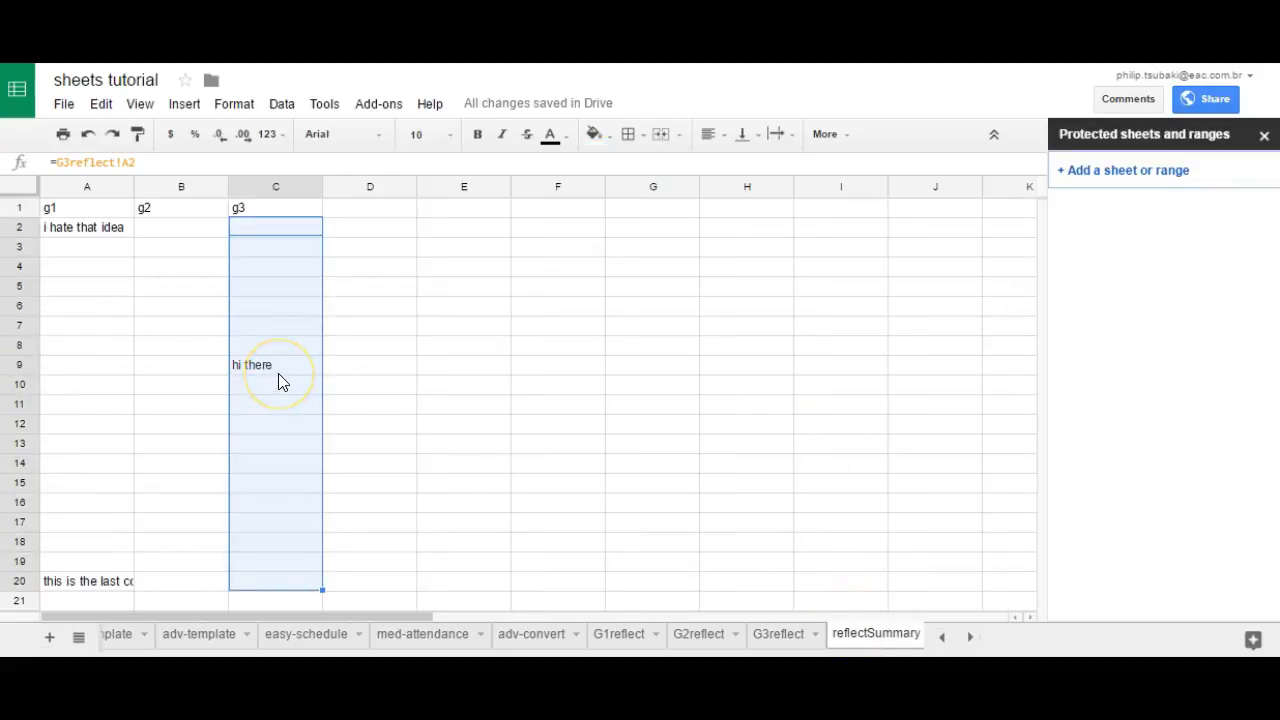
Step: Look through the G1reflect, G2reflect and G3reflect comment sheets in turn and return to the reflectSummary sheet
{"action": "left_click", "coordinate": [626, 633]}
{"action": "left_click", "coordinate": [690, 636]}
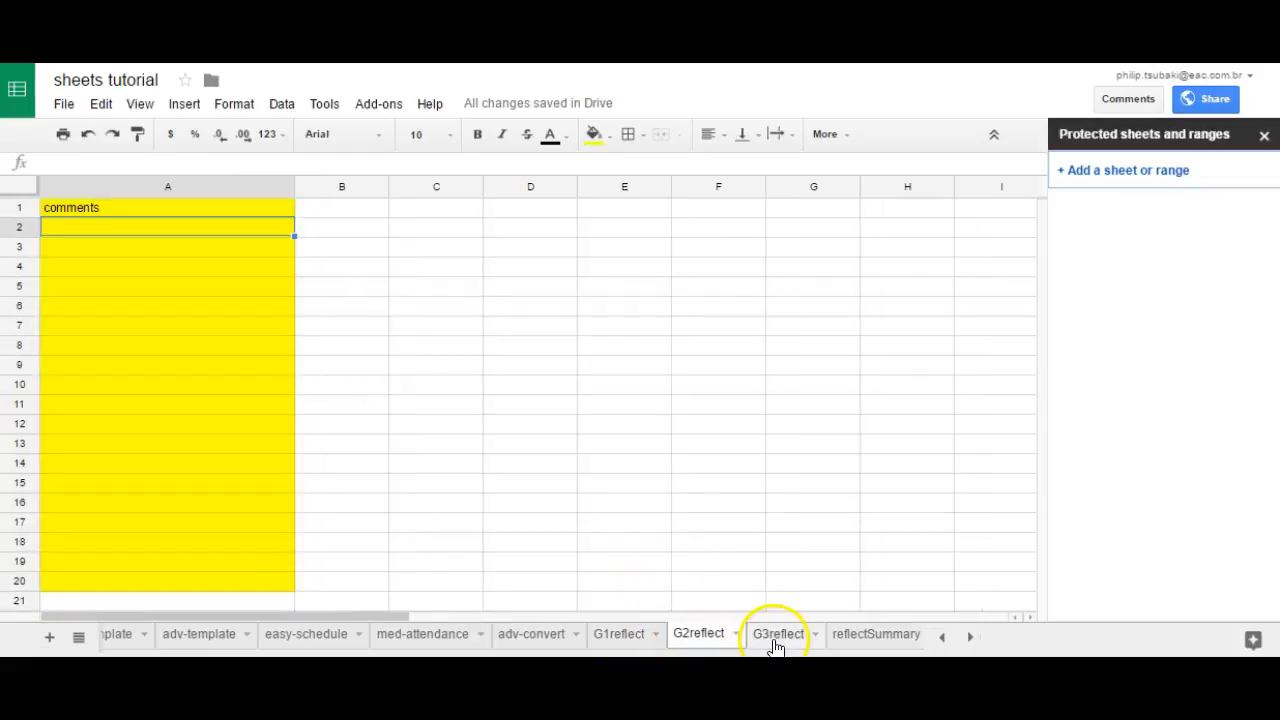
{"action": "left_click", "coordinate": [770, 638]}
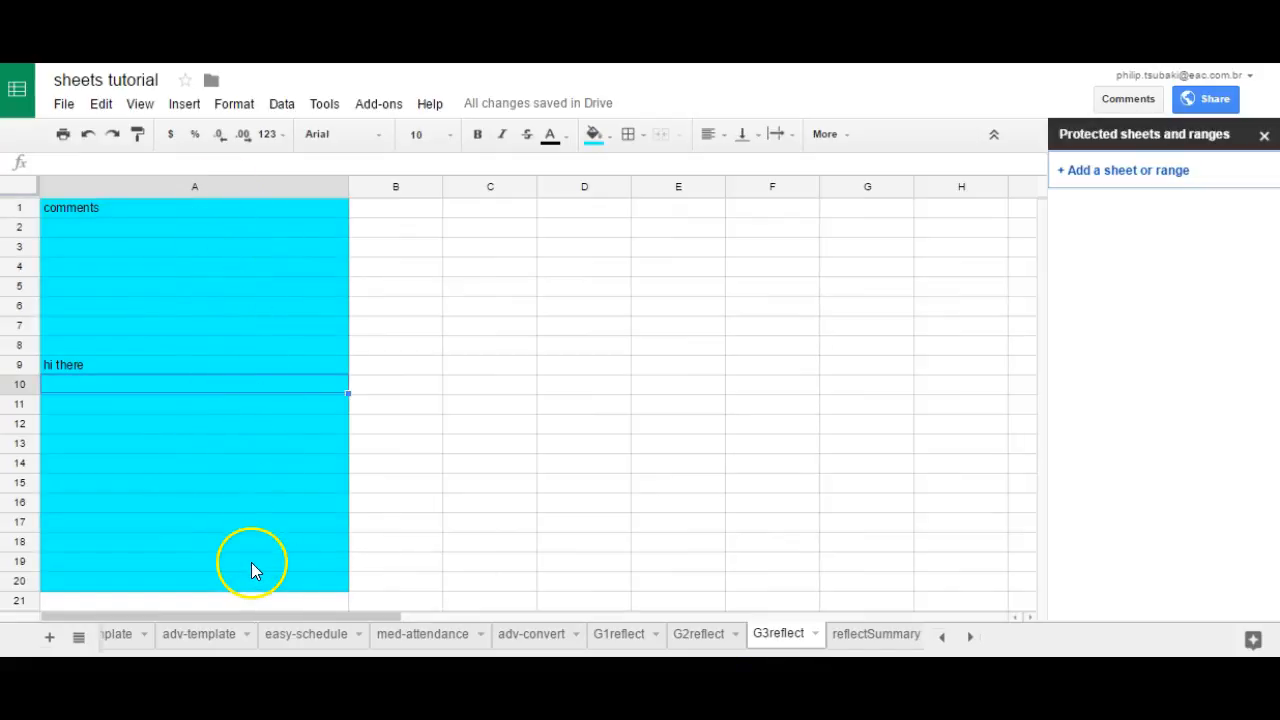
{"action": "left_click", "coordinate": [871, 640]}
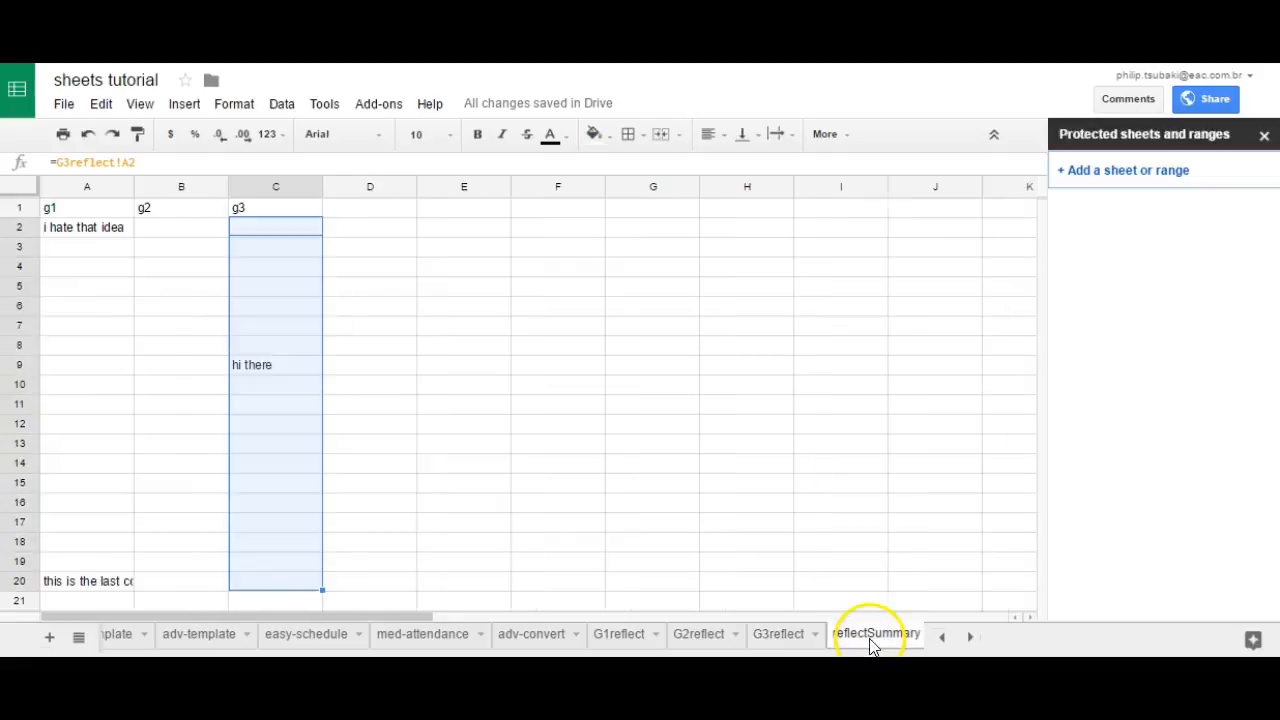